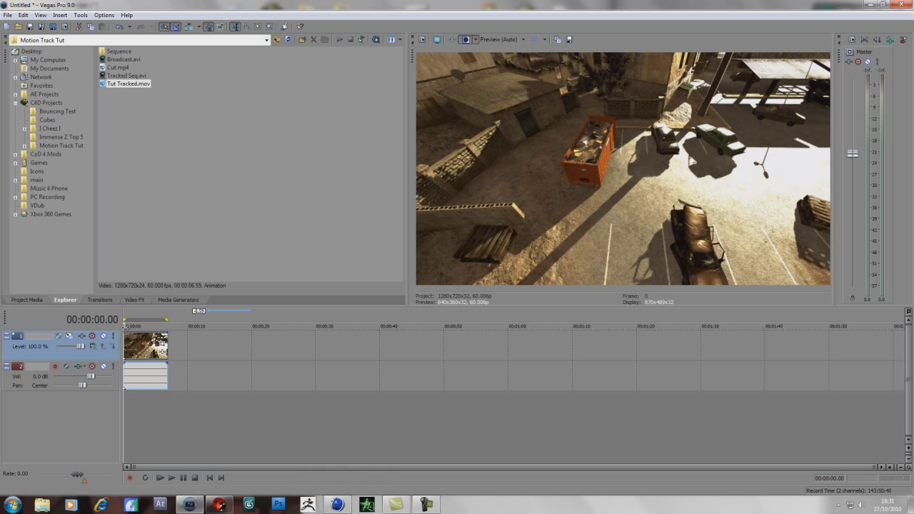
- Play through the clip on the timeline to preview its camera movement, then return to near its start
key("space")
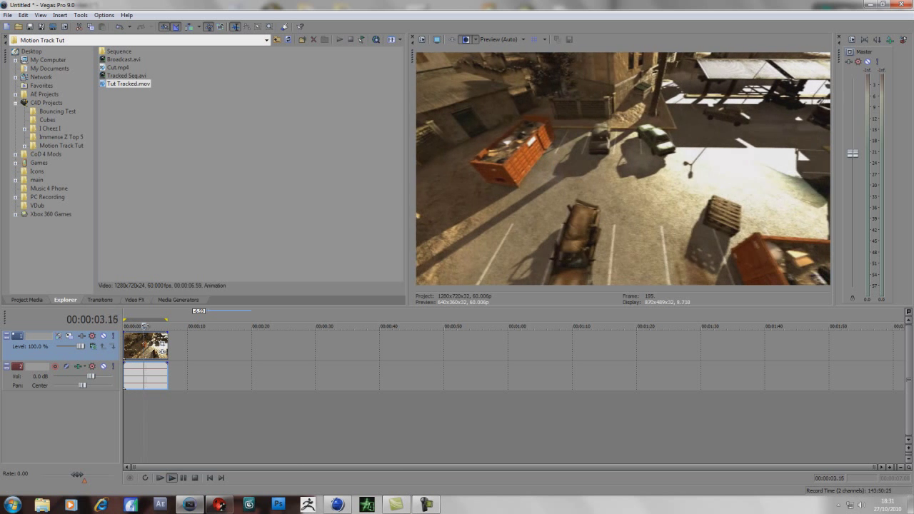
key("Return")
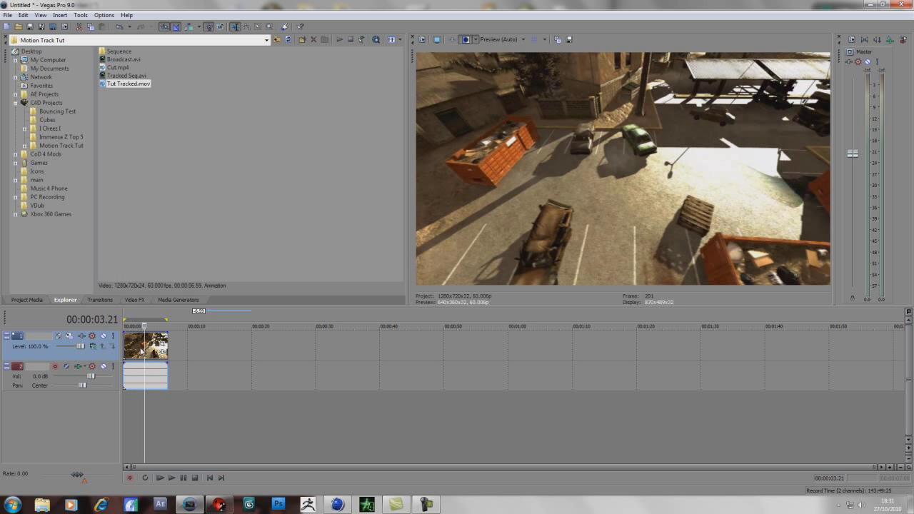
key("space")
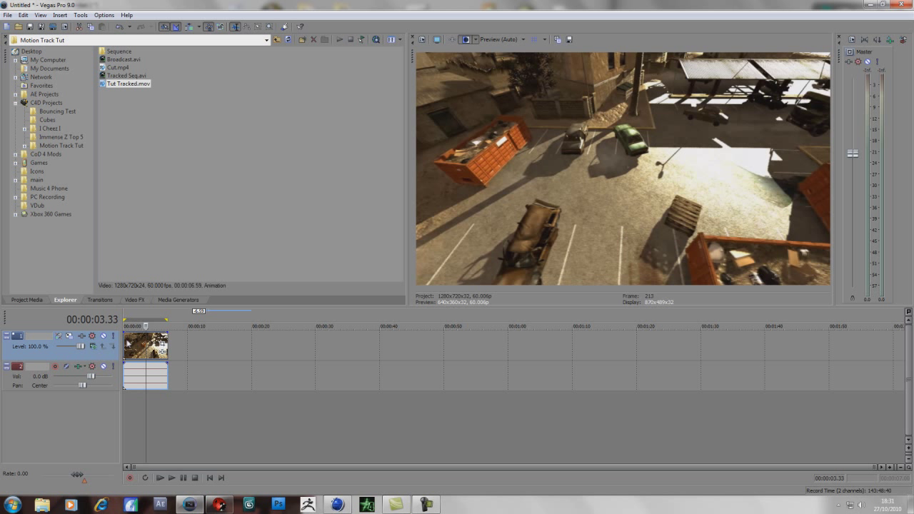
left_click(125, 342)
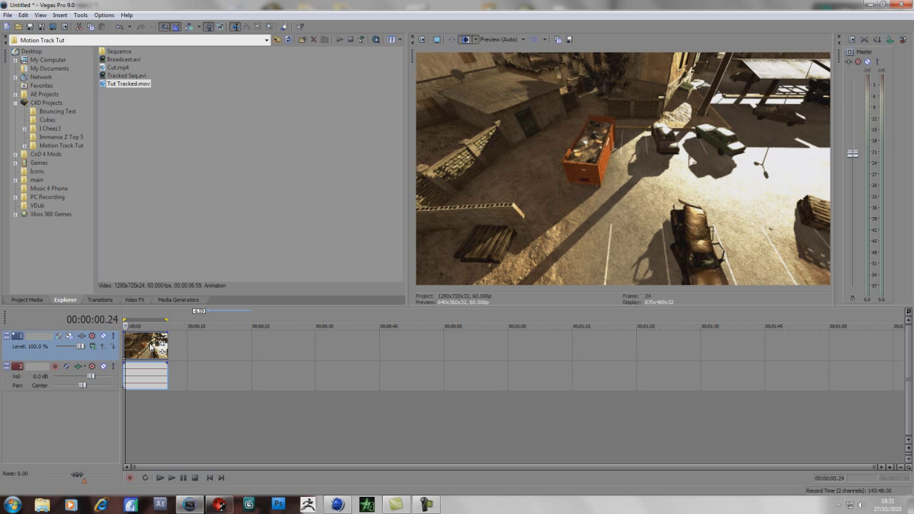
- Select the clip's full length as the loop region and review the JPEG image sequence render settings for the Sequence folder without rendering
double_click(146, 346)
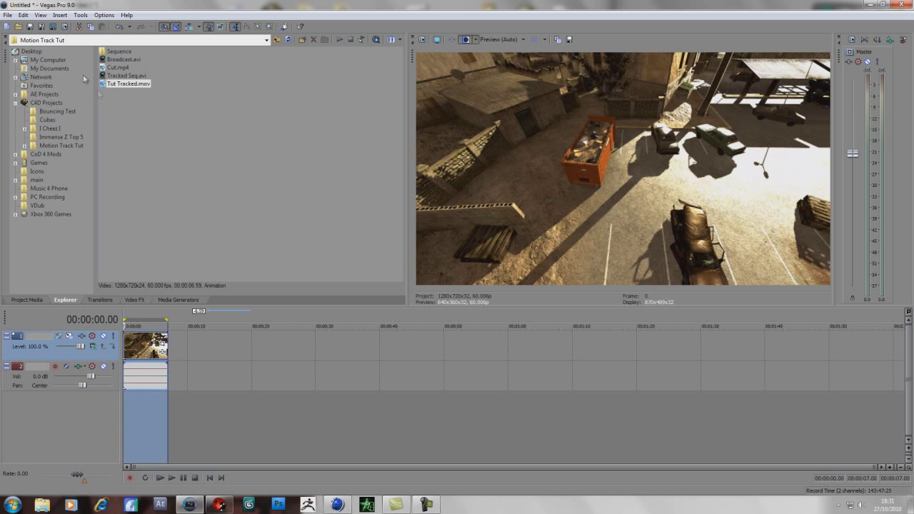
left_click(53, 26)
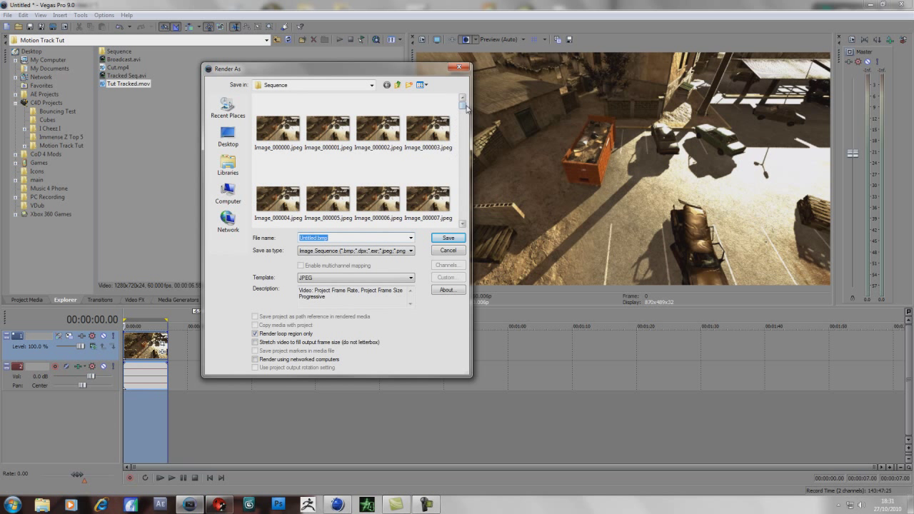
mouse_move(466, 107)
left_mouse_down()
mouse_move(466, 122)
mouse_move(466, 107)
left_mouse_up()
left_click(402, 87)
double_click(279, 127)
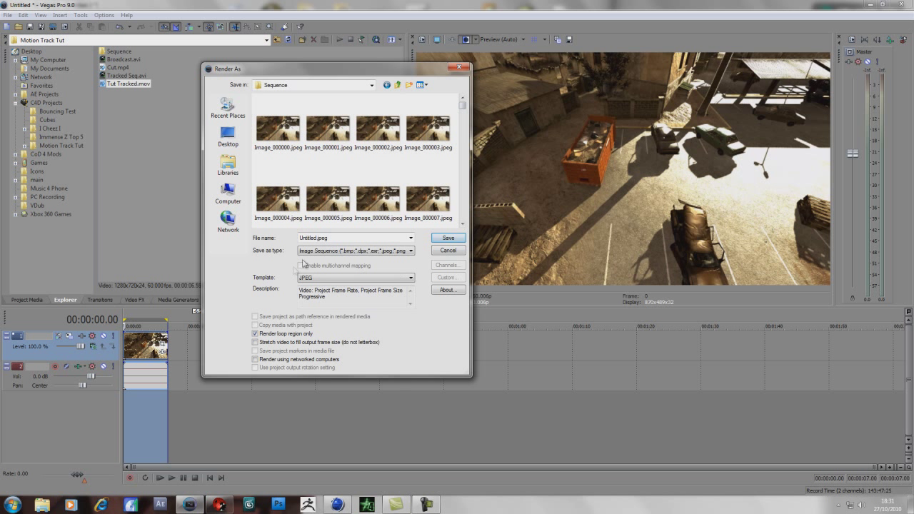
left_click(325, 252)
left_click(449, 250)
left_click(448, 250)
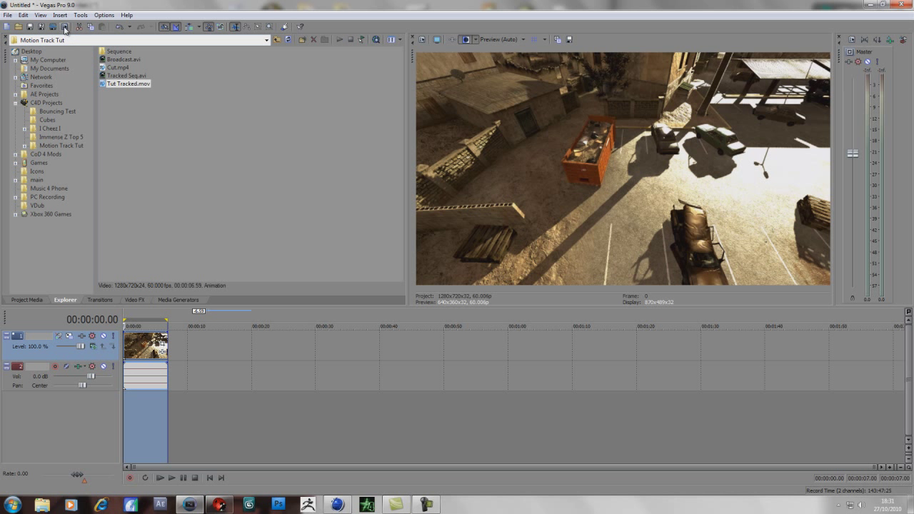
- Check the project's frame rate in its video properties without changing it
left_click(64, 27)
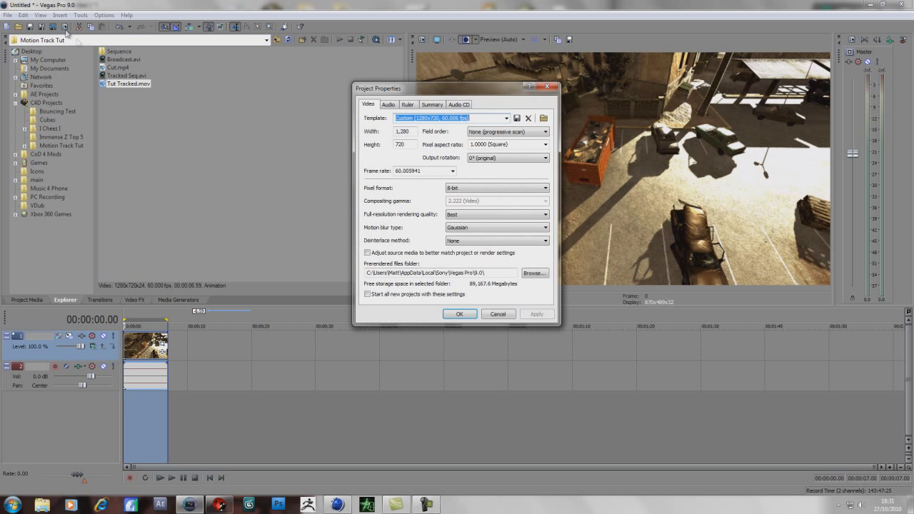
double_click(421, 173)
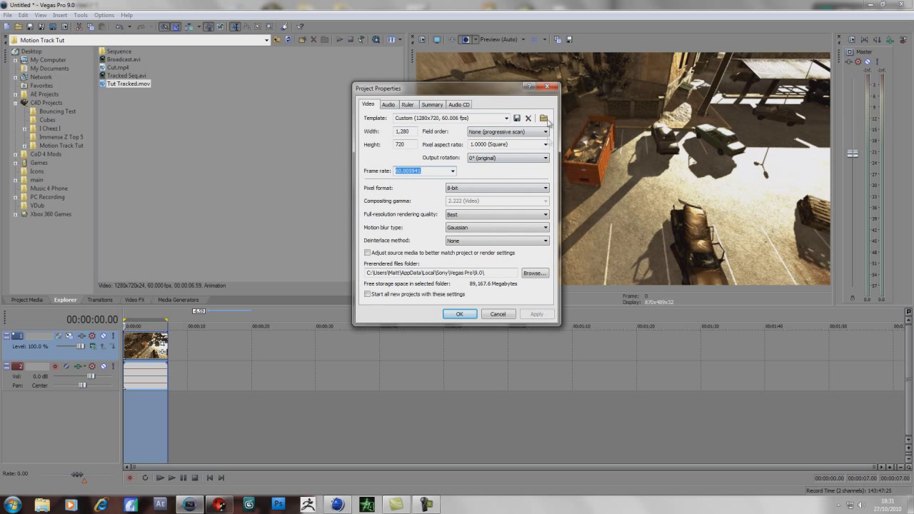
left_click(547, 88)
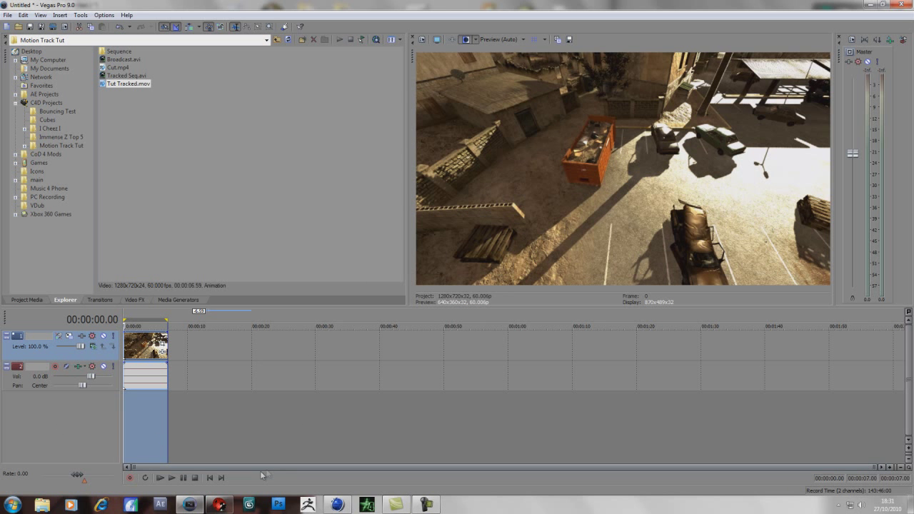
- Switch to boujou, start importing a sequence and browse to the C4D Projects folder on the desktop
left_click(219, 504)
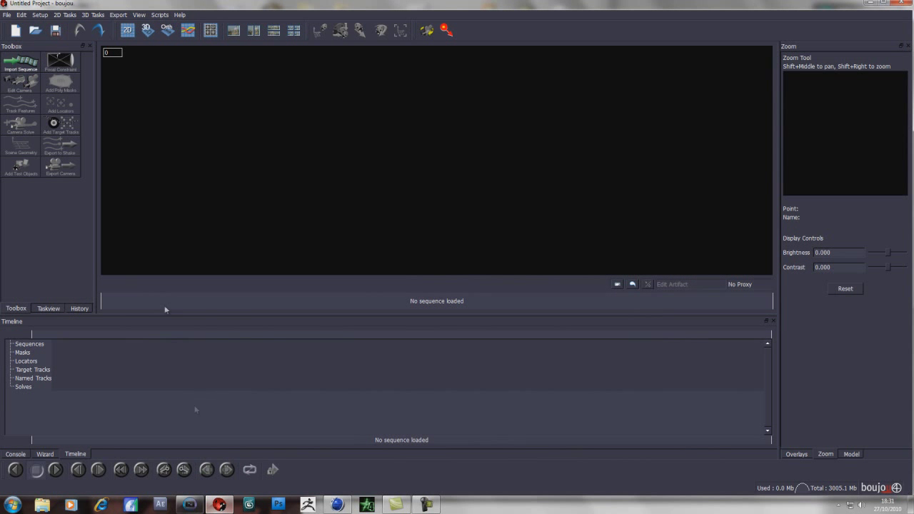
left_click(26, 65)
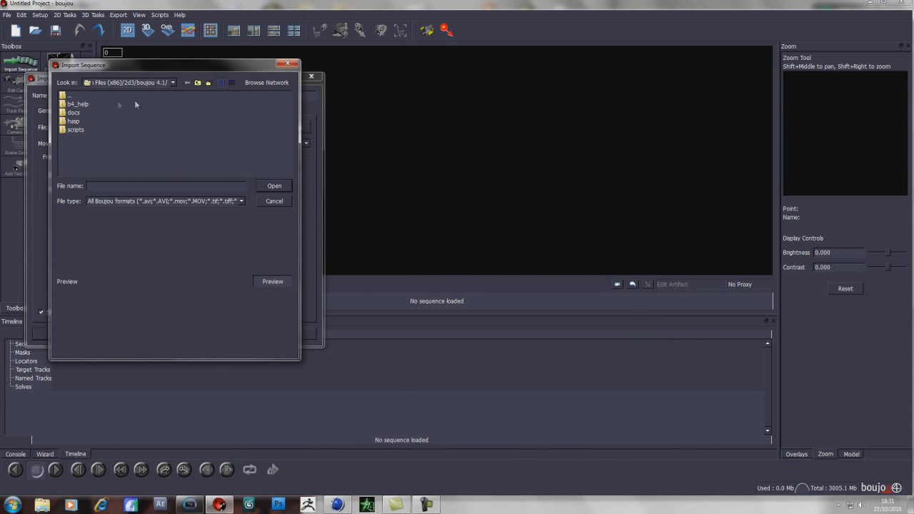
left_click(172, 83)
left_click(120, 127)
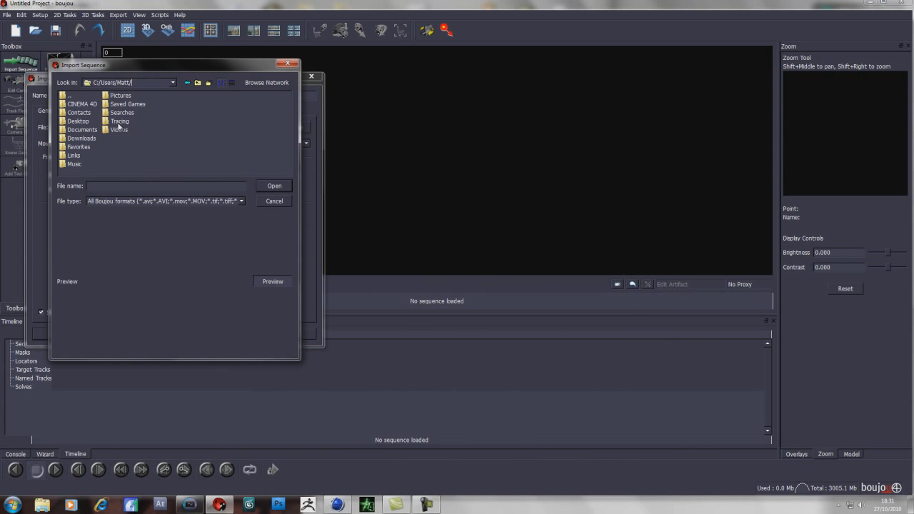
double_click(79, 122)
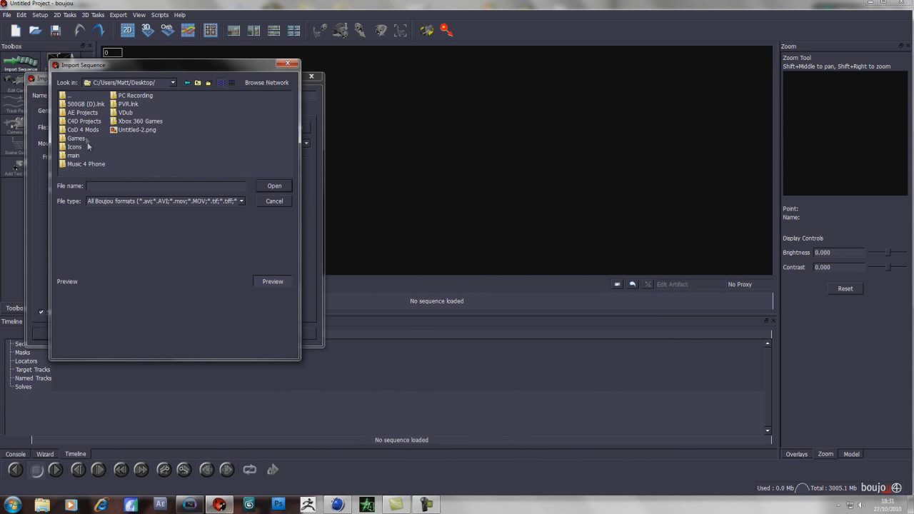
double_click(85, 121)
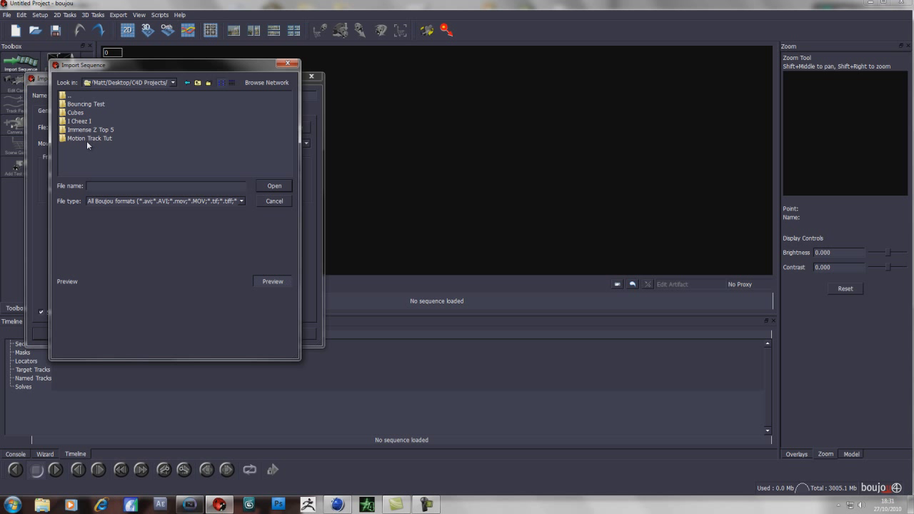
- Import the image sequence starting with Image_000000.jpeg from Motion Track Tut's Sequence folder, as Free Move and Not Interlaced
double_click(88, 130)
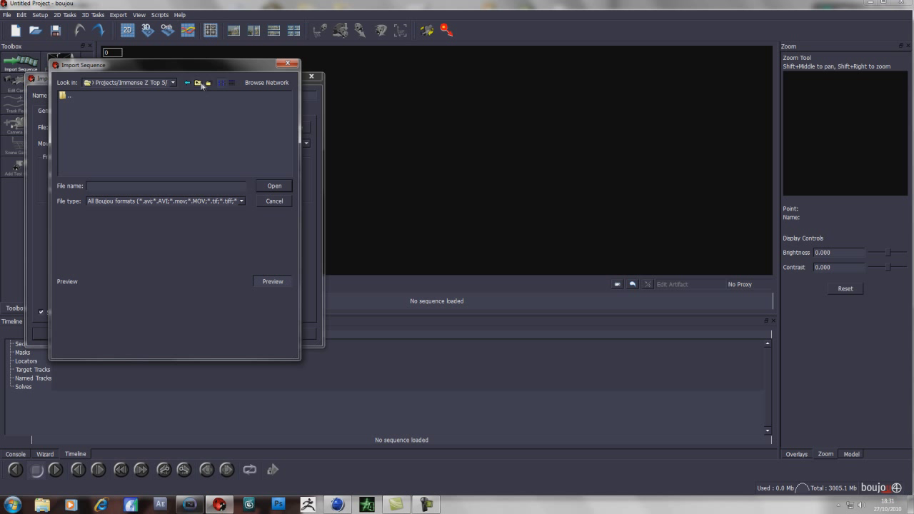
left_click(201, 84)
double_click(109, 139)
left_click(81, 107)
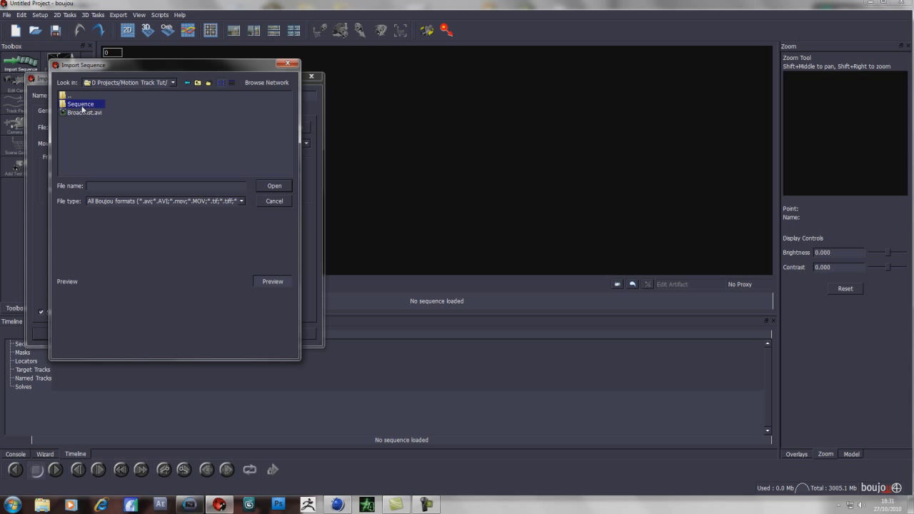
double_click(80, 105)
left_click(82, 107)
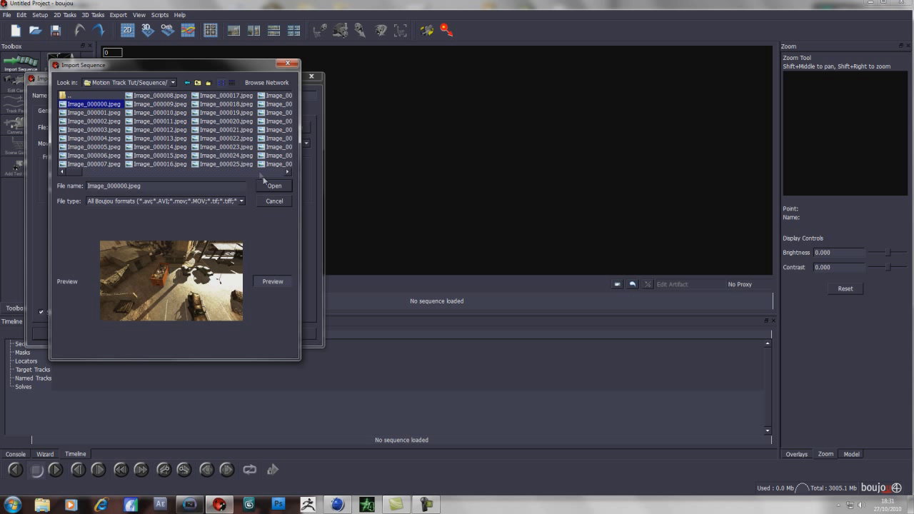
left_click(272, 186)
left_click(268, 334)
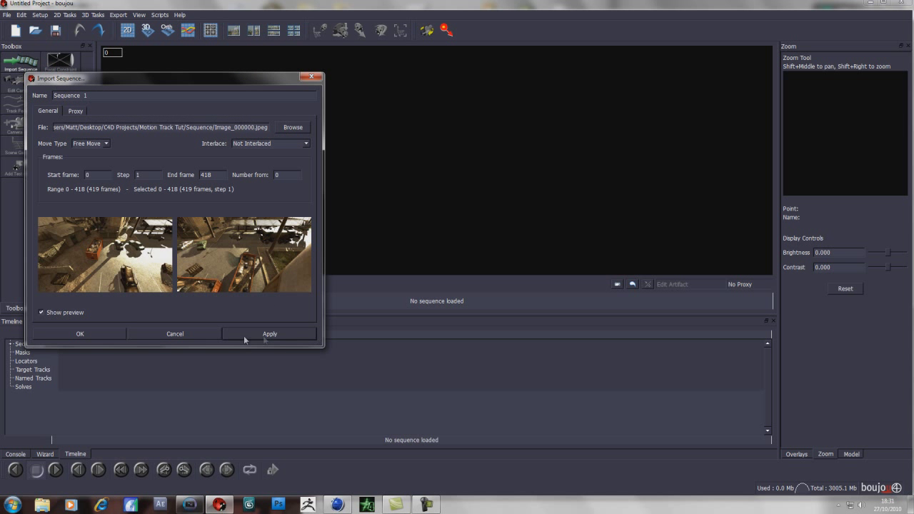
left_click(189, 334)
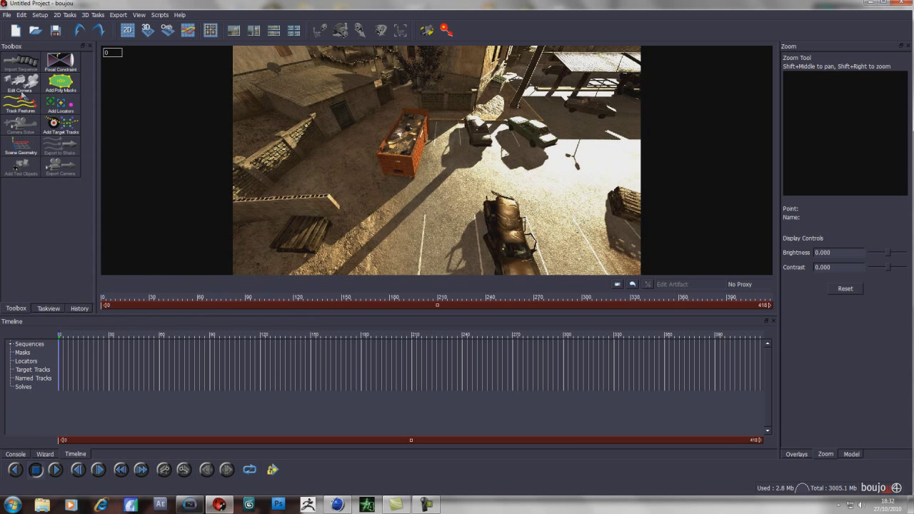
- Set the frame rate of Camera 1 to 60
left_click(22, 93)
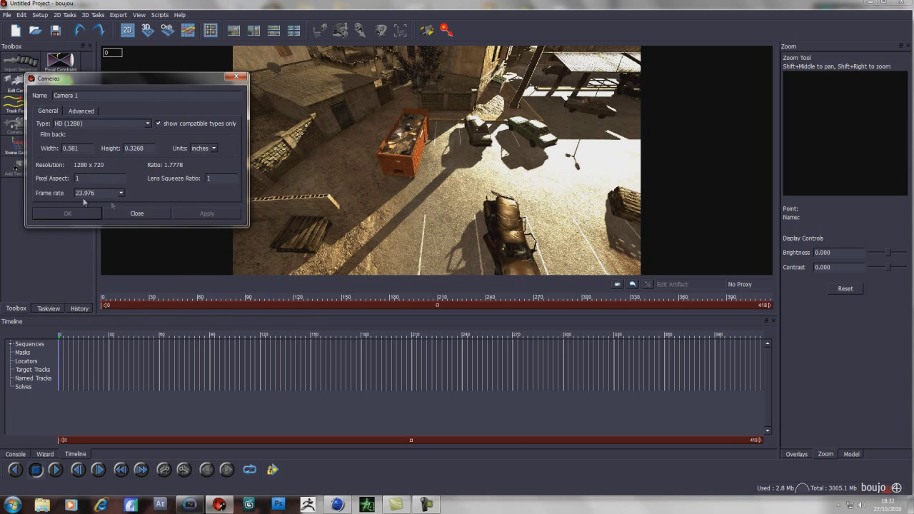
left_click(121, 194)
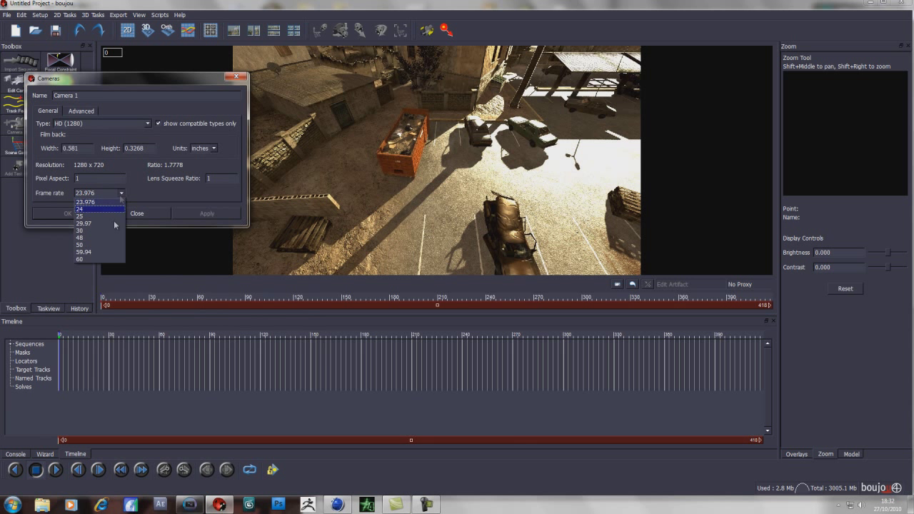
left_click(104, 256)
left_click(180, 214)
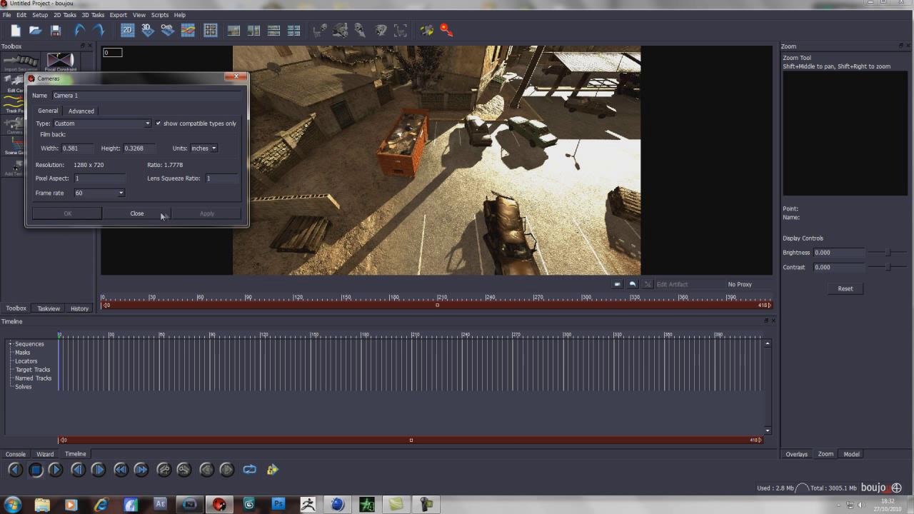
left_click(164, 214)
- Track features over all frames and scrub back through the sequence to inspect the tracks
left_click(20, 110)
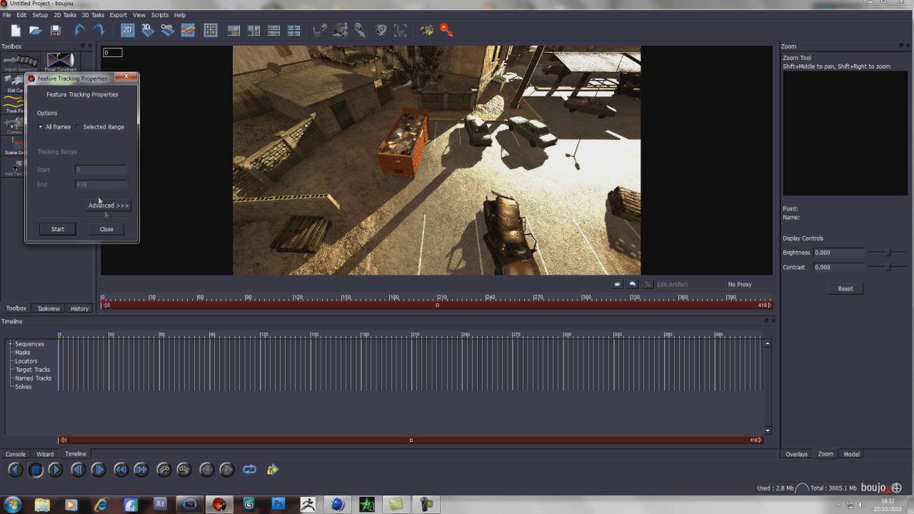
left_click(55, 229)
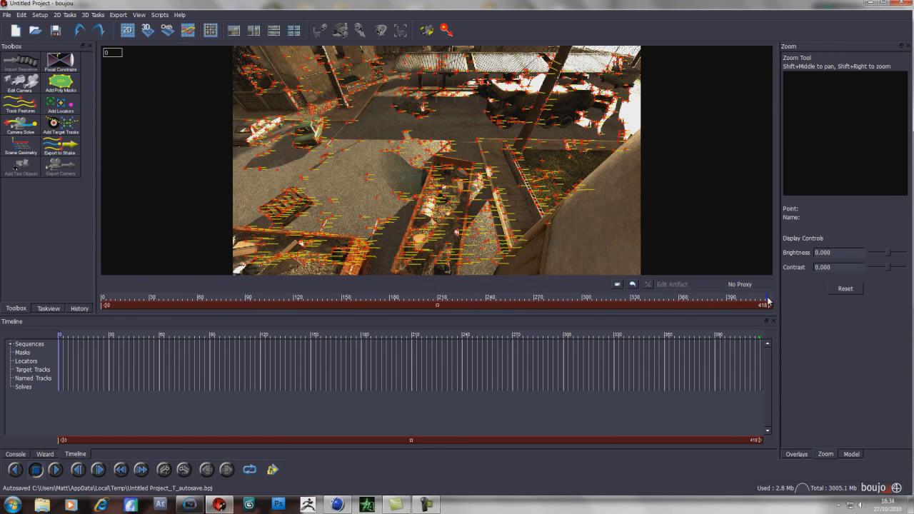
left_click_drag(768, 303, 345, 304)
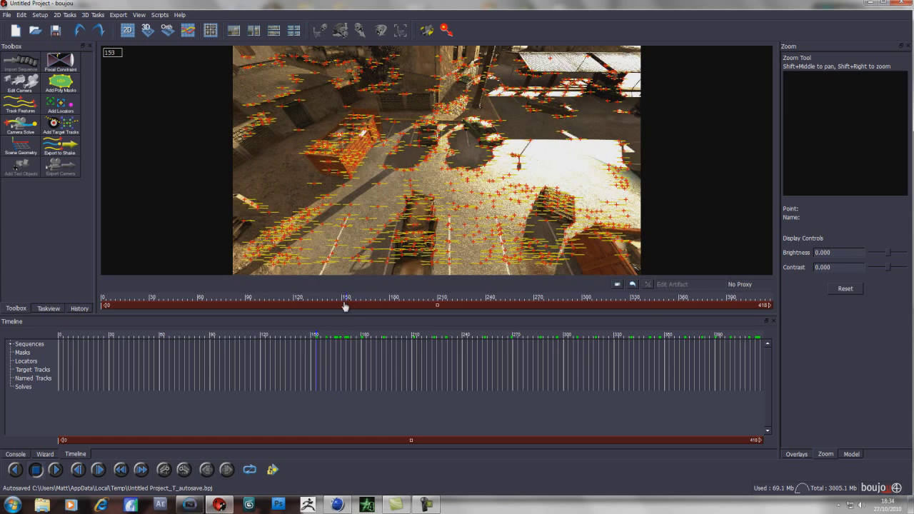
- Solve the camera for all frames with camera path smoothness optimized and scrub through the sequence to inspect the solved points
left_click(17, 130)
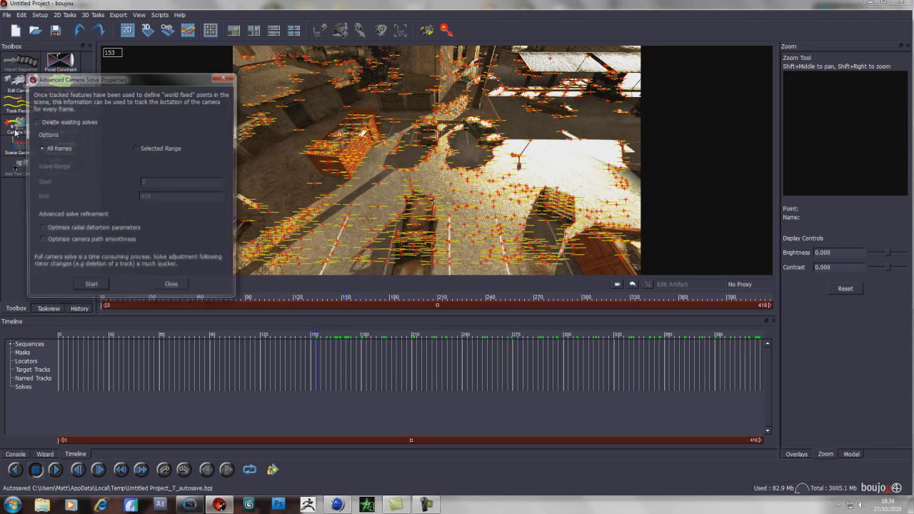
left_click(40, 241)
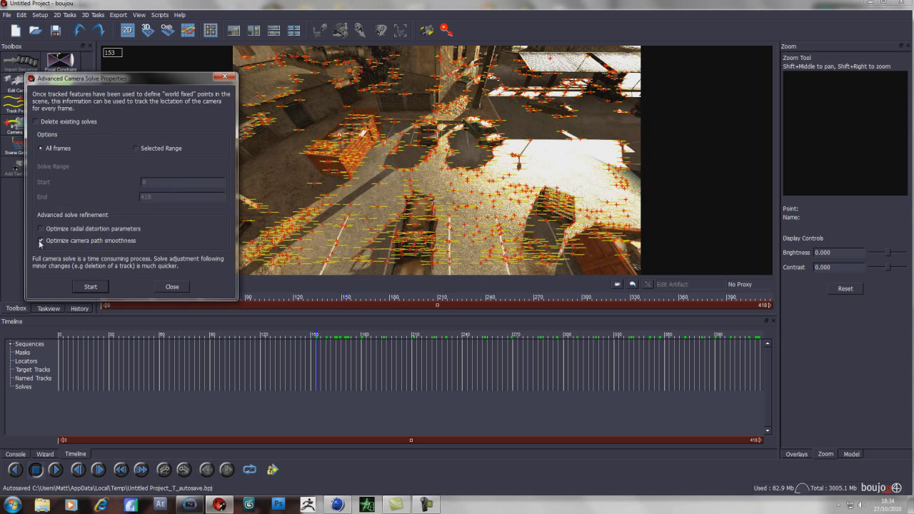
left_click(89, 286)
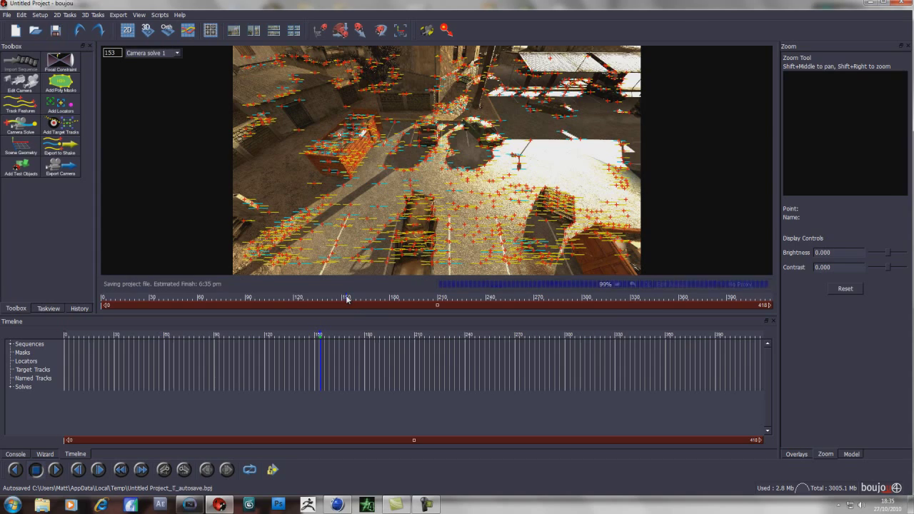
left_click_drag(347, 299, 418, 297)
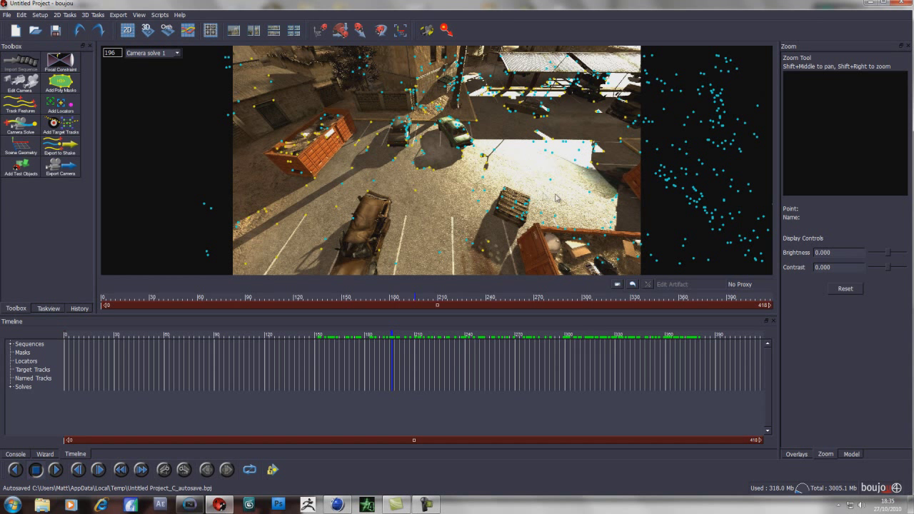
left_click_drag(415, 302, 679, 297)
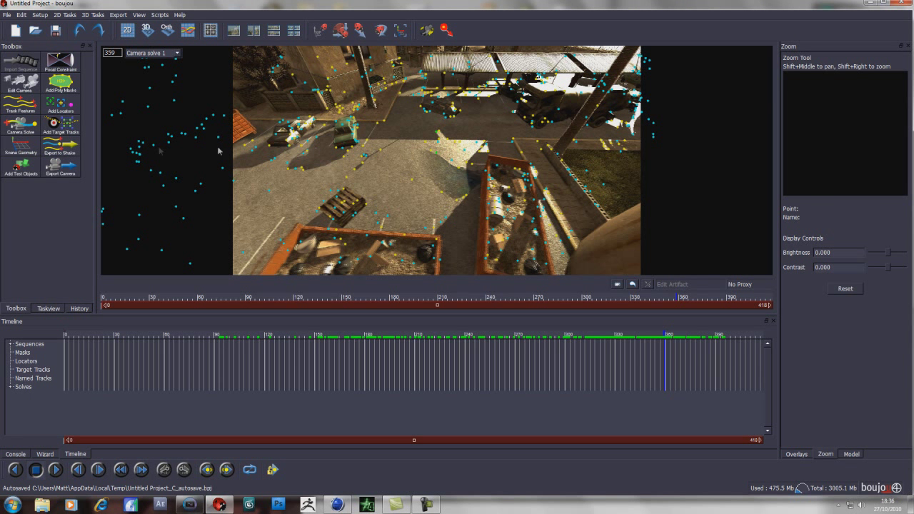
- Add a y-axis coordinate frame hint in Scene Geometry and connect it to two selected track points
left_click(21, 146)
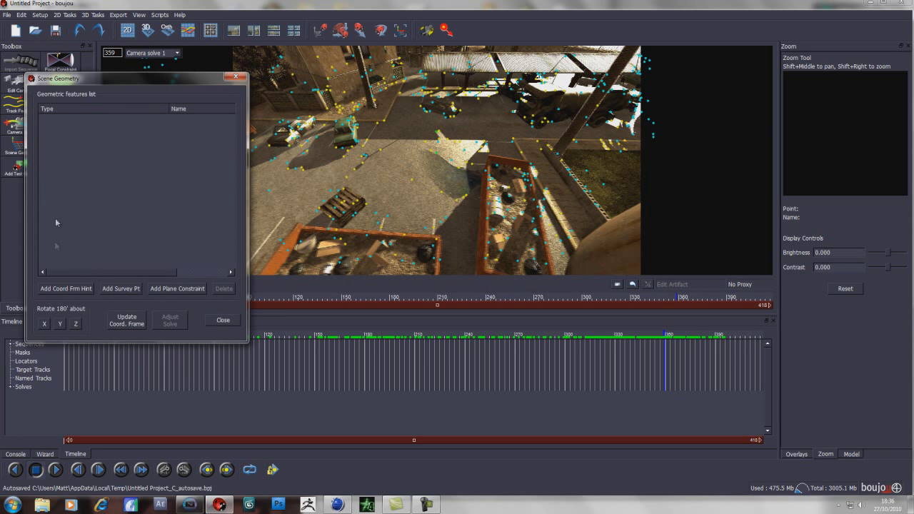
left_click(63, 289)
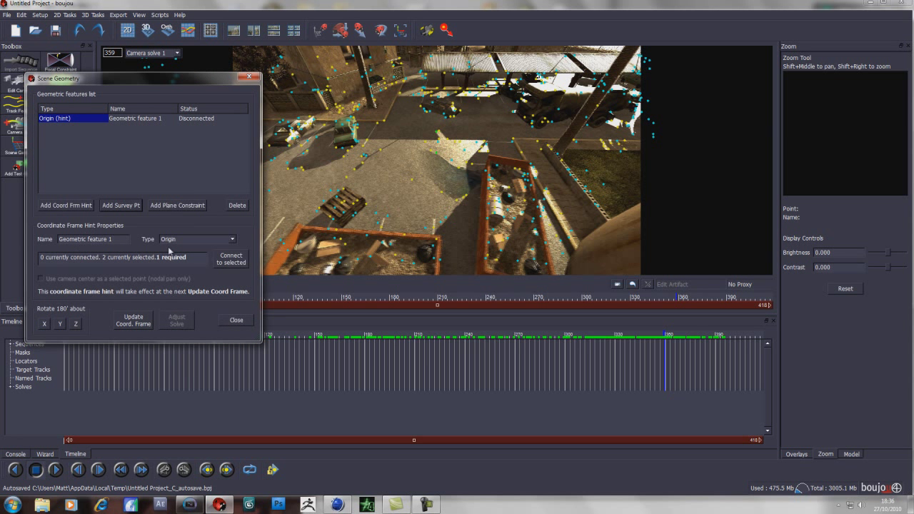
left_click(179, 242)
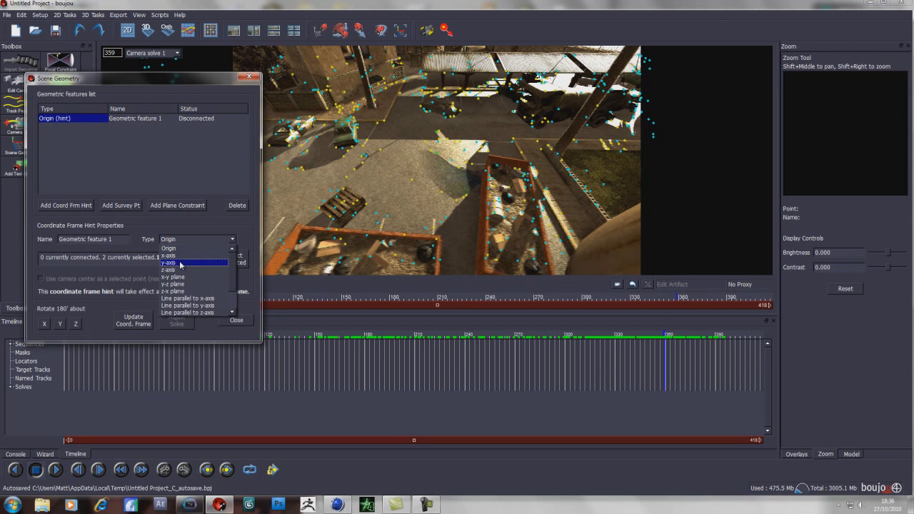
left_click(183, 263)
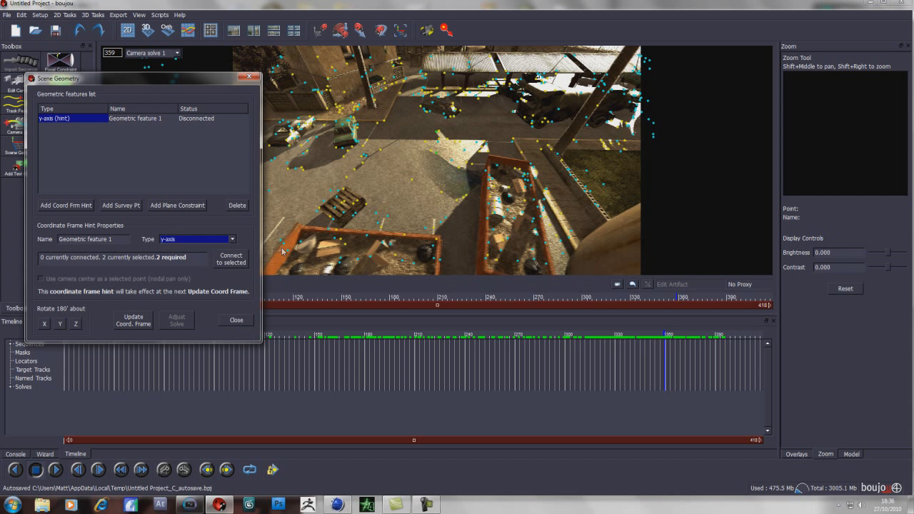
left_click(230, 260)
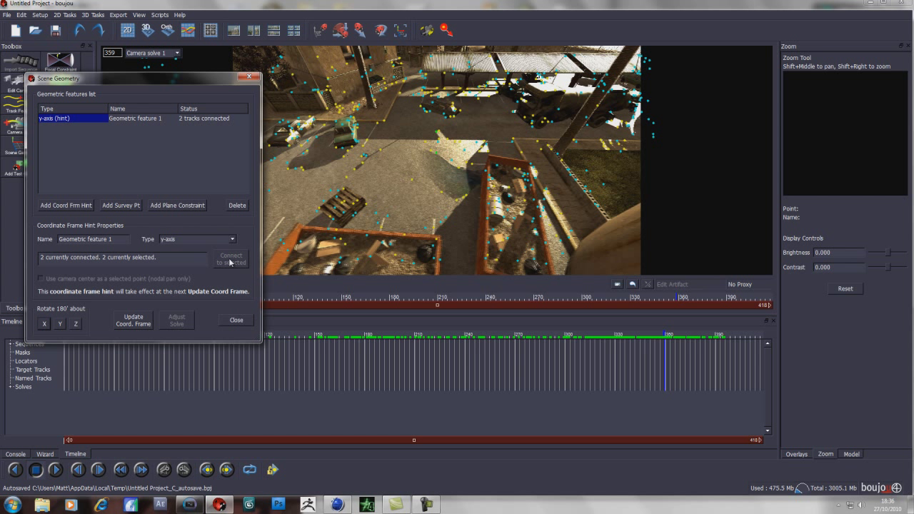
- Add an x-axis coordinate frame hint and connect it to two selected track points on the ground
left_click(63, 205)
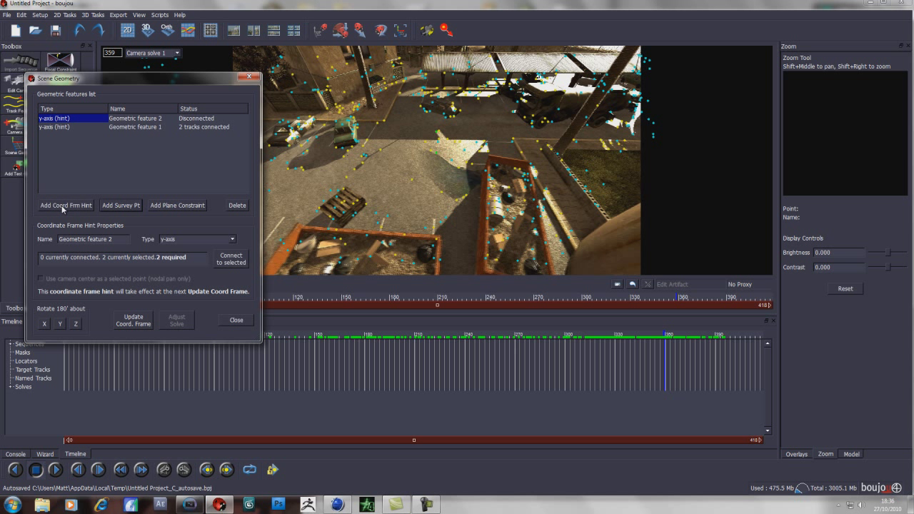
left_click(167, 242)
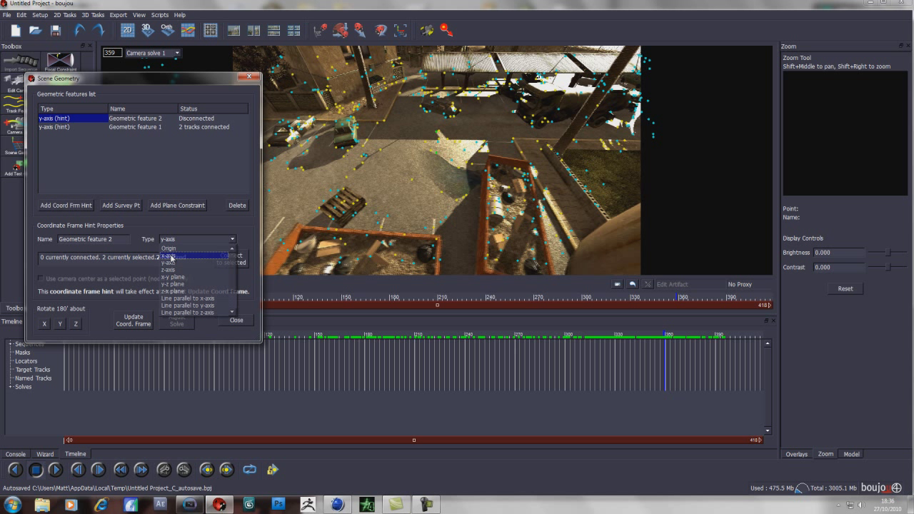
left_click(172, 256)
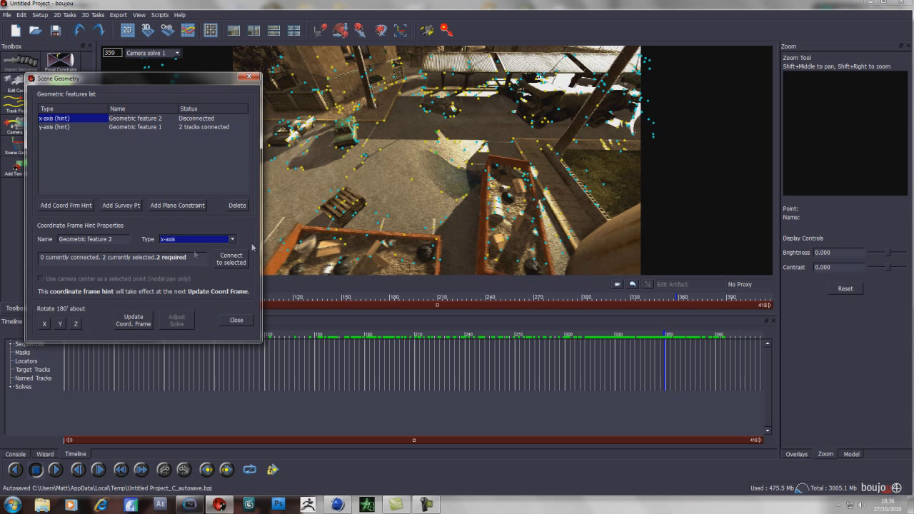
left_click(426, 146)
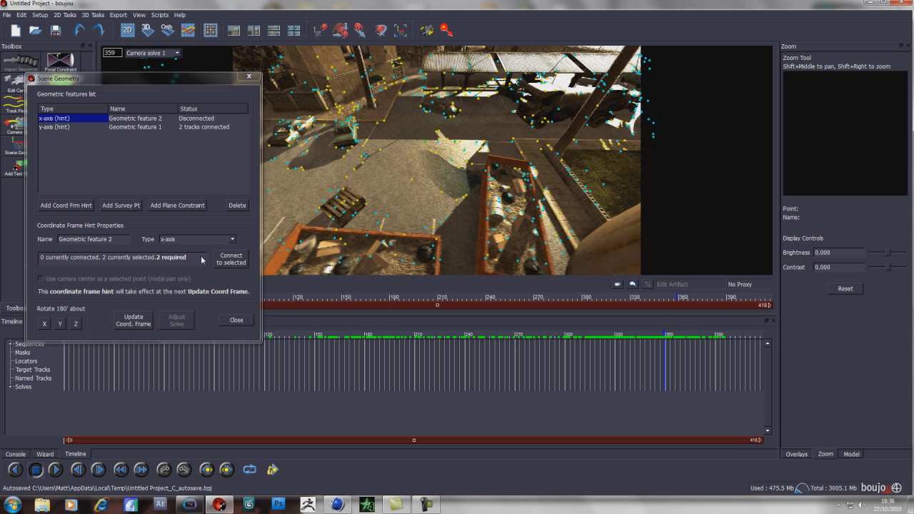
left_click(241, 262)
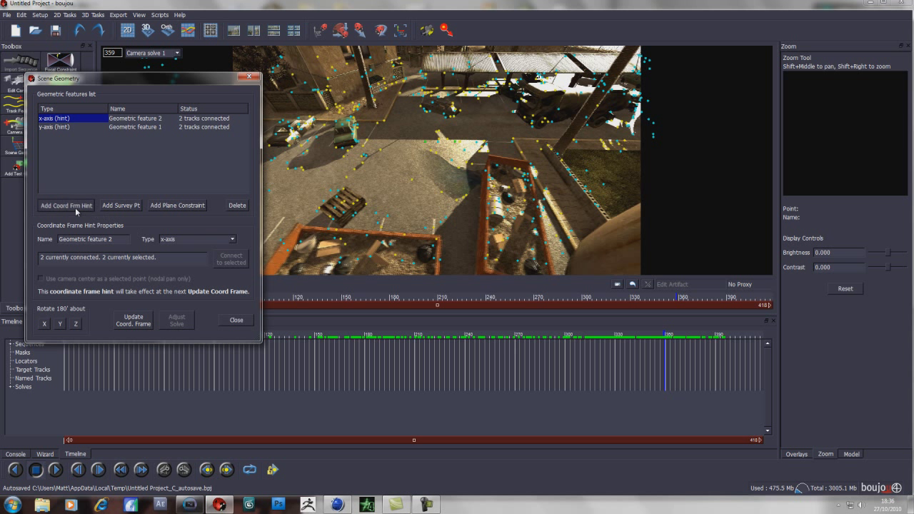
- Add an Origin hint connected to one track point at the sunlit ground patch, and update the coordinate frame
left_click(68, 205)
left_click(168, 238)
left_click(171, 248)
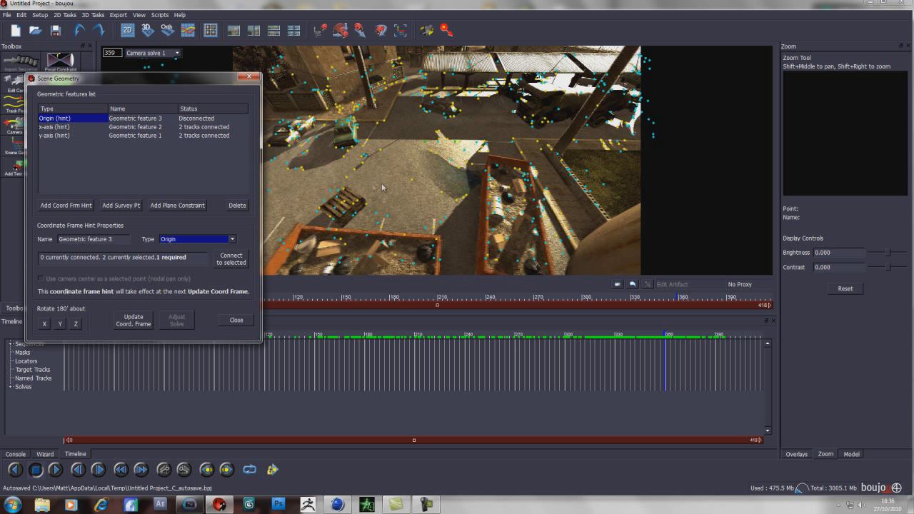
left_click(438, 145)
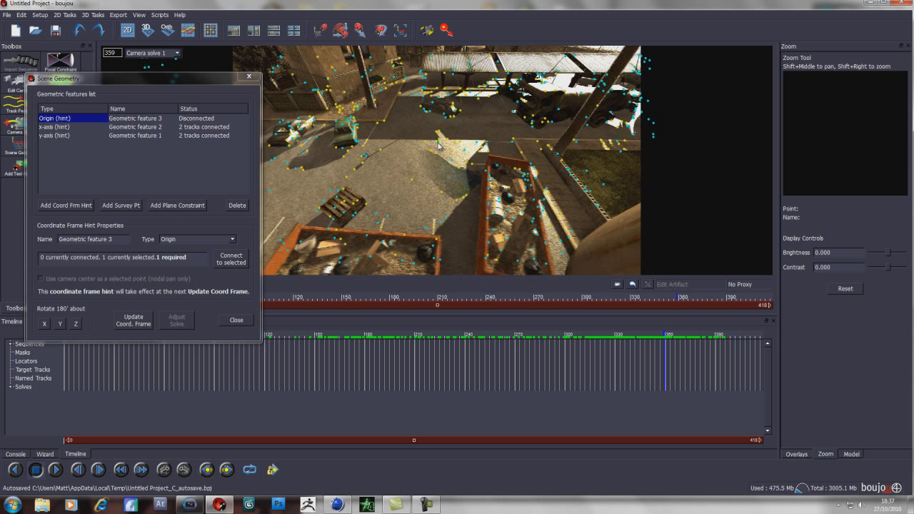
left_click(228, 260)
left_click(145, 324)
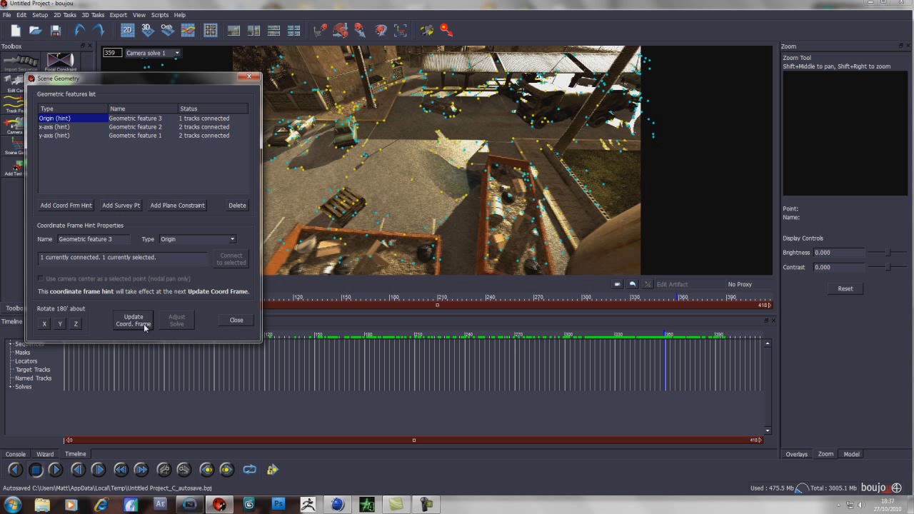
left_click(240, 320)
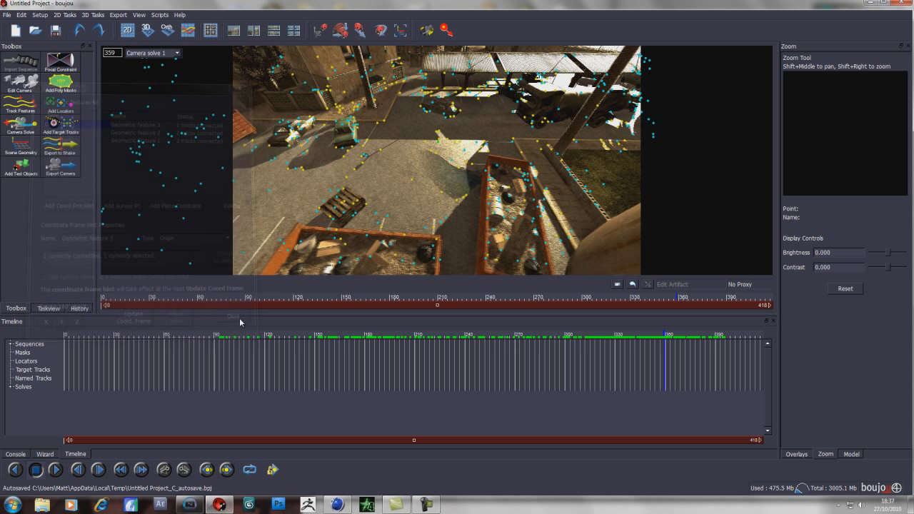
- Start a camera solve export with Cinema 4D (*.c4d) as the export type
left_click(118, 15)
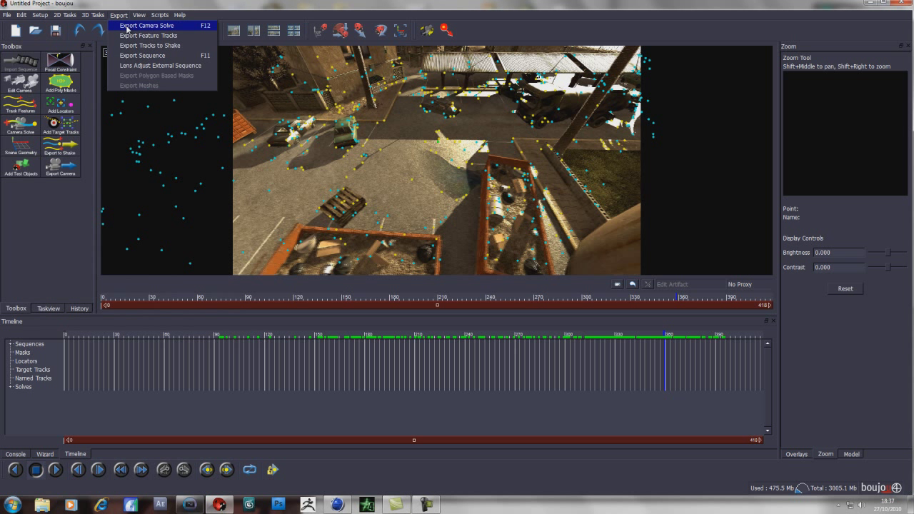
left_click(130, 26)
left_click(471, 199)
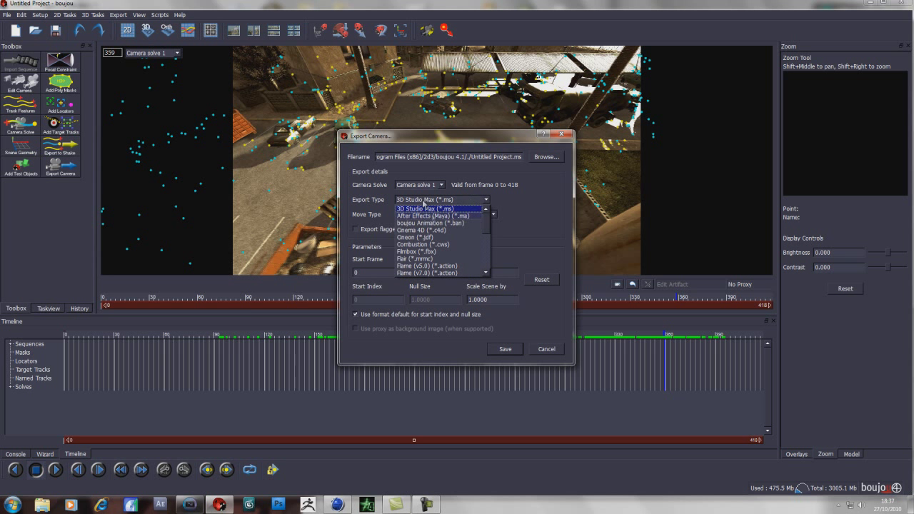
left_click(437, 231)
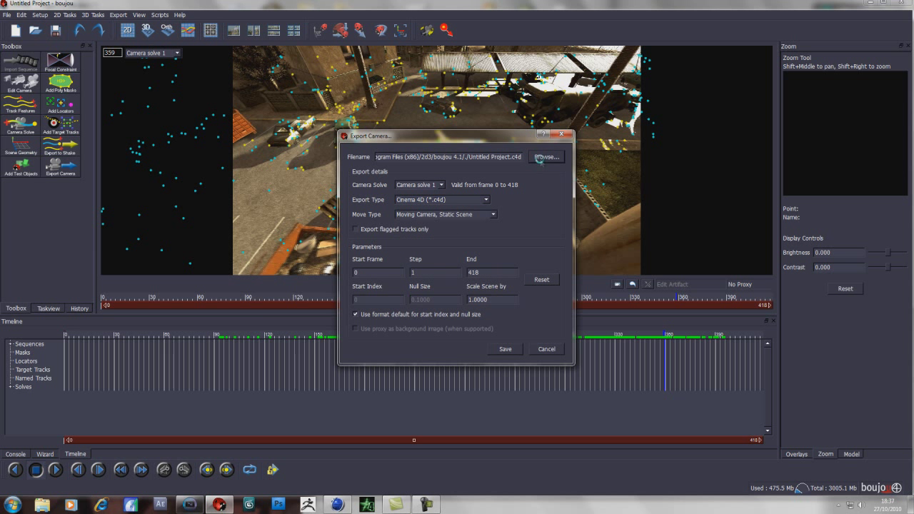
- Set the export file to Camera in the desktop's C4D Projects/Motion Track Tut folder
left_click(546, 156)
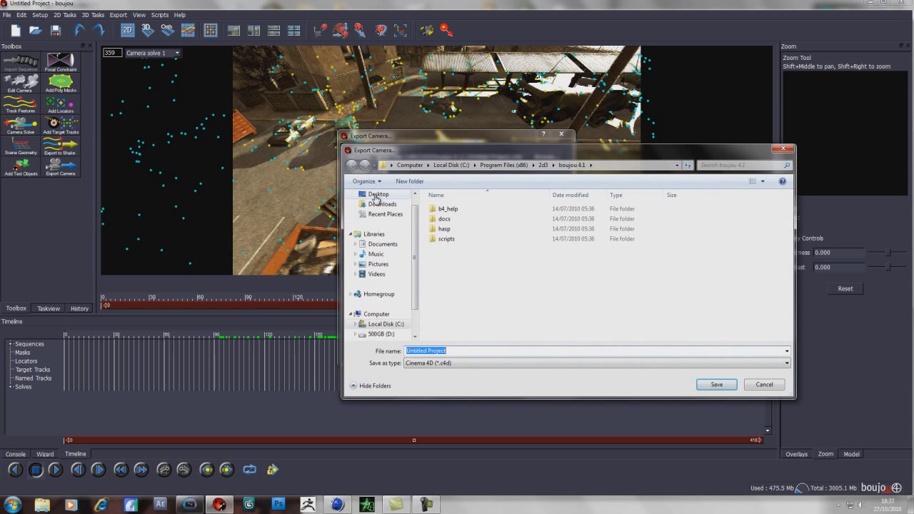
left_click(376, 195)
double_click(616, 290)
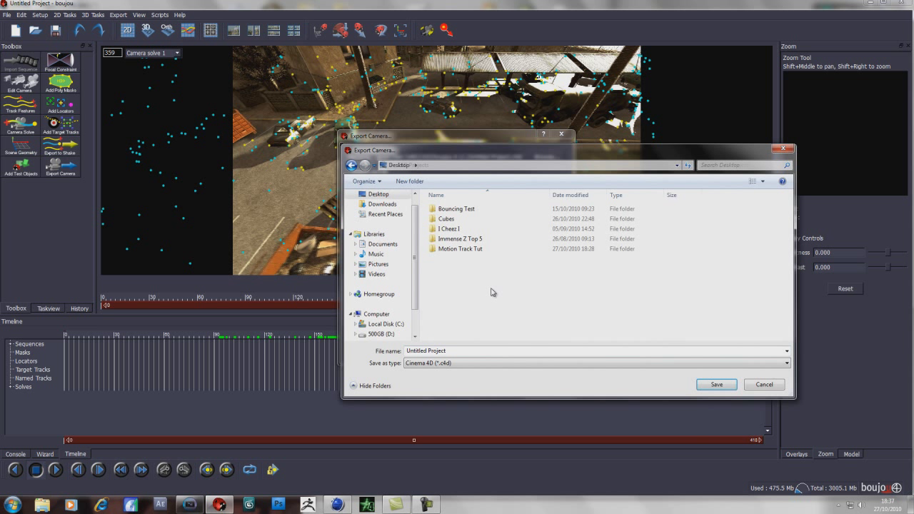
double_click(464, 248)
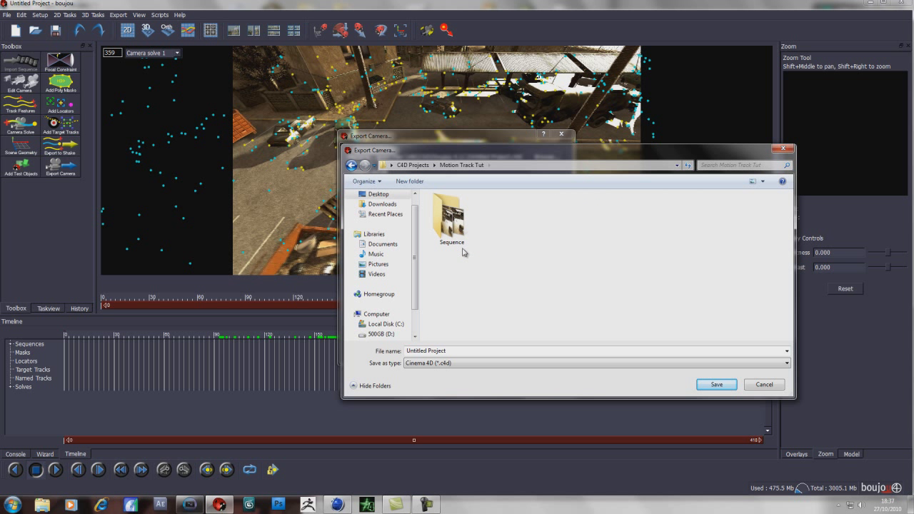
left_click(480, 350)
key("ctrl+a")
type("C")
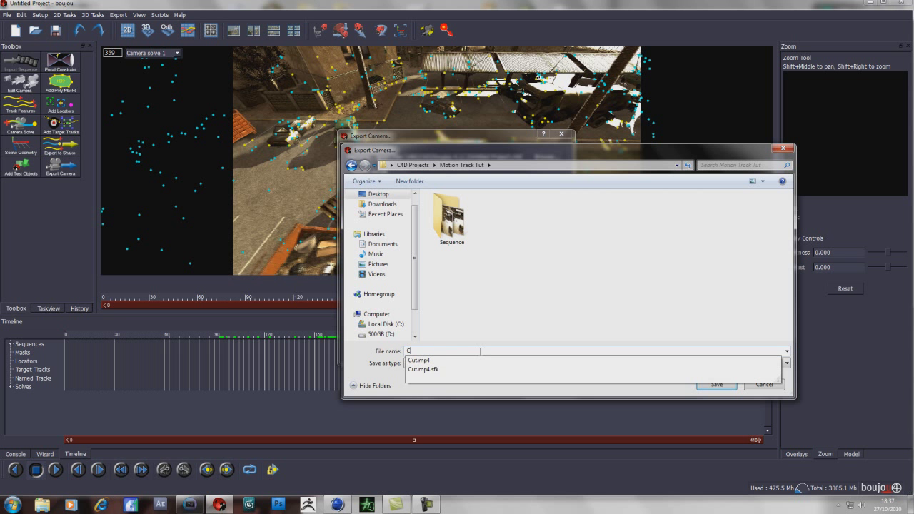
type("amera")
key("Return")
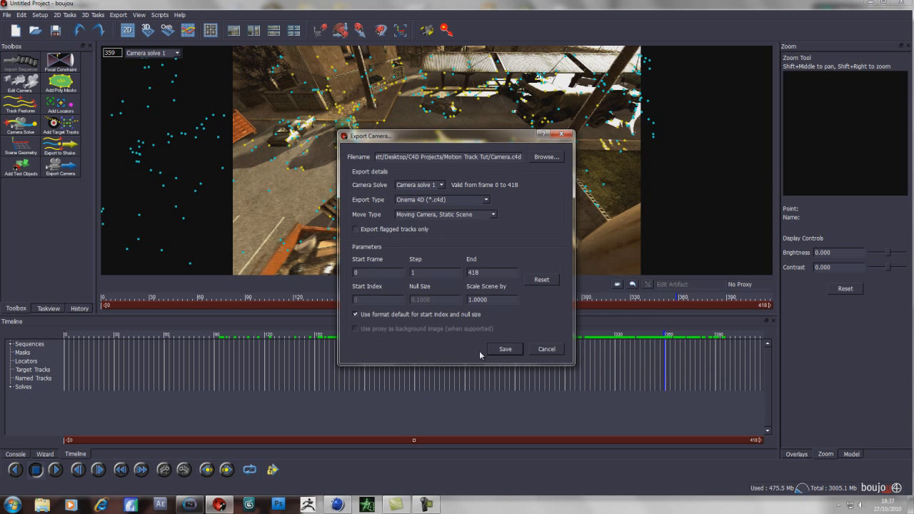
- Scale the exported scene by 100 and save the camera export
double_click(506, 301)
type("100")
left_click(504, 350)
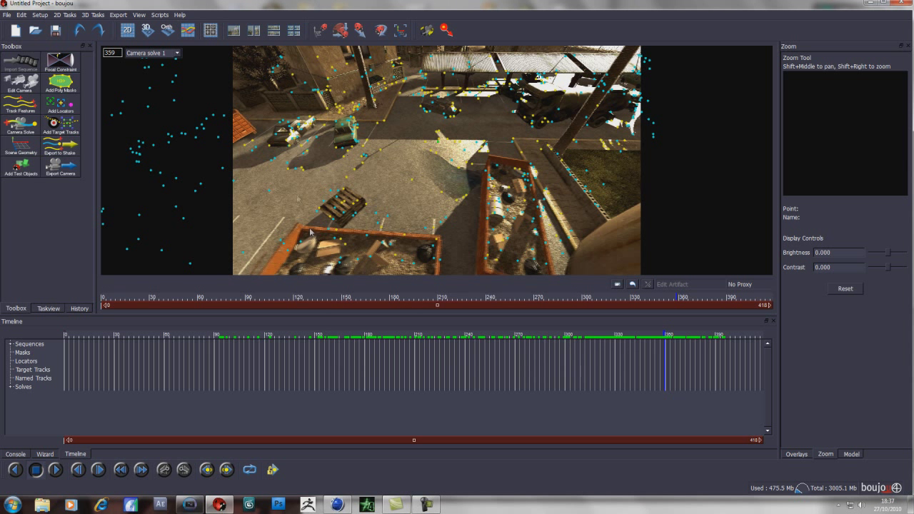
- Export the image sequence as a Windows AVI named Tracked Seq in the Motion Track Tut folder
left_click(118, 15)
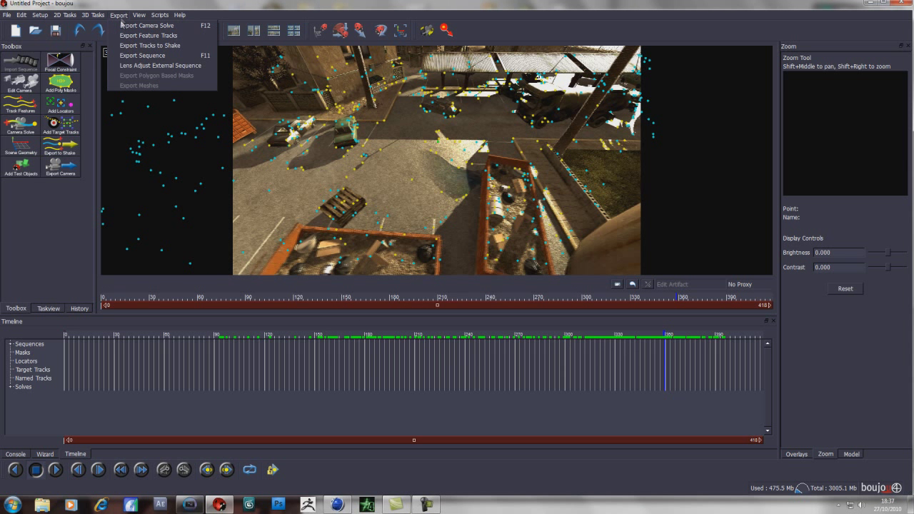
left_click(132, 58)
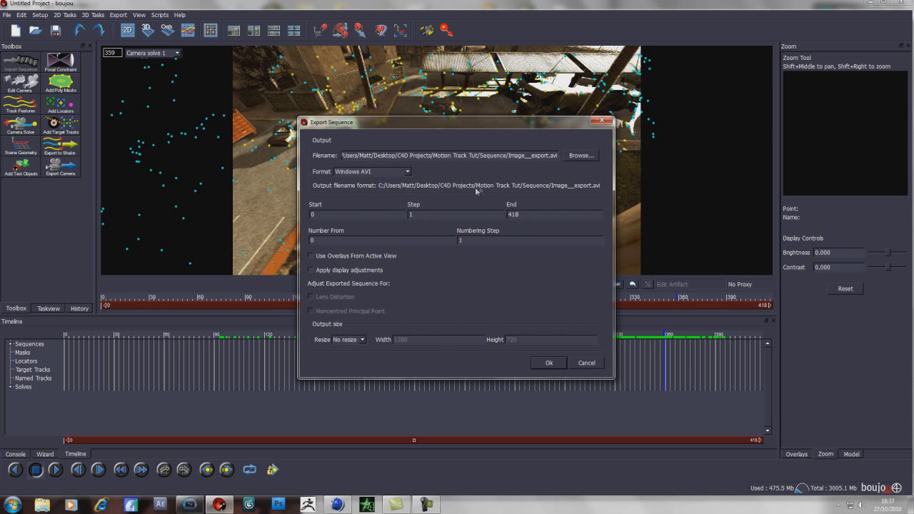
left_click(578, 156)
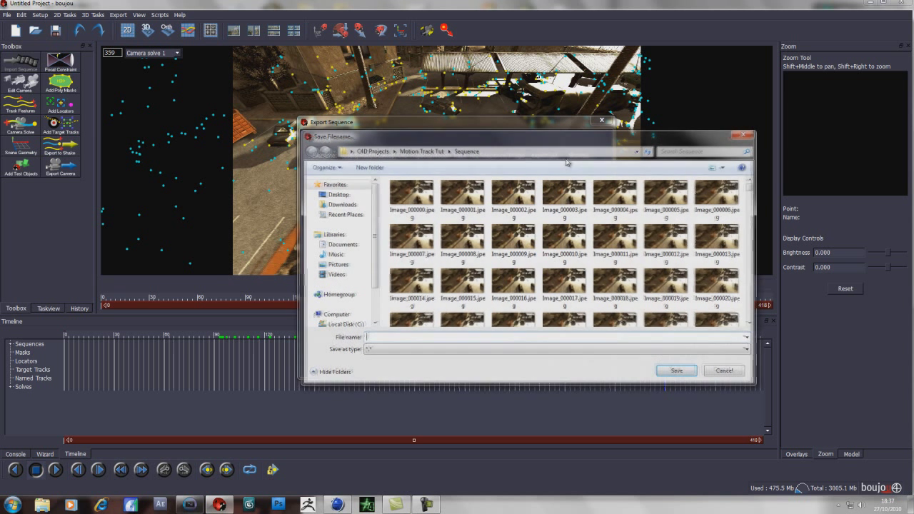
left_click(423, 151)
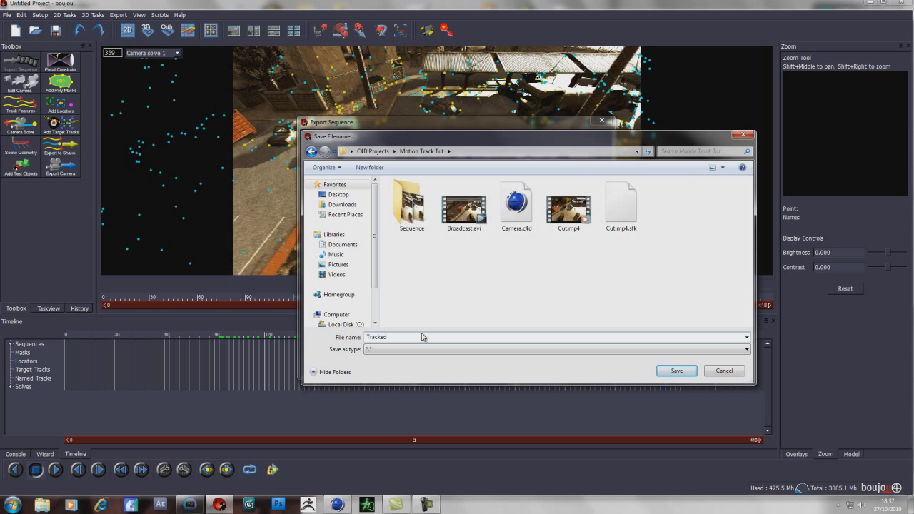
key("Return")
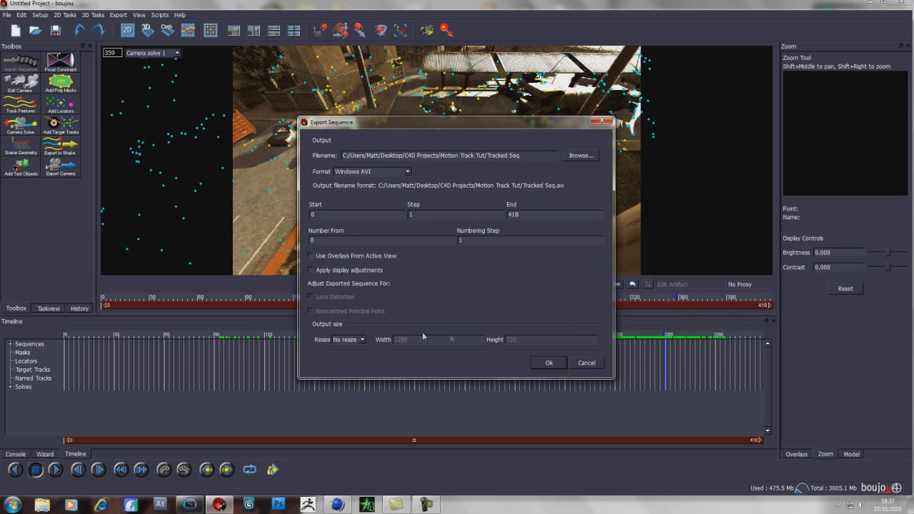
left_click(547, 363)
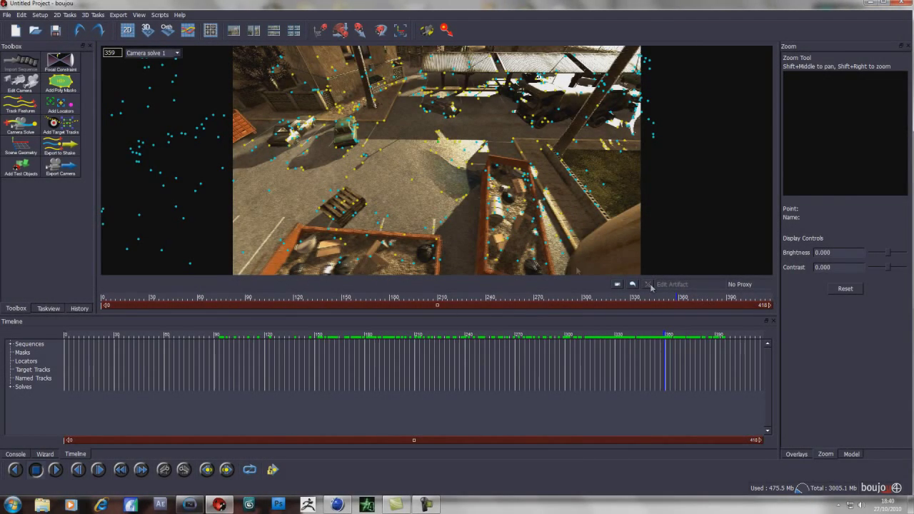
- Switch to CINEMA 4D and open Camera.c4d from the Motion Track Tut folder, accepting the LightWave 3D import settings
left_click(337, 504)
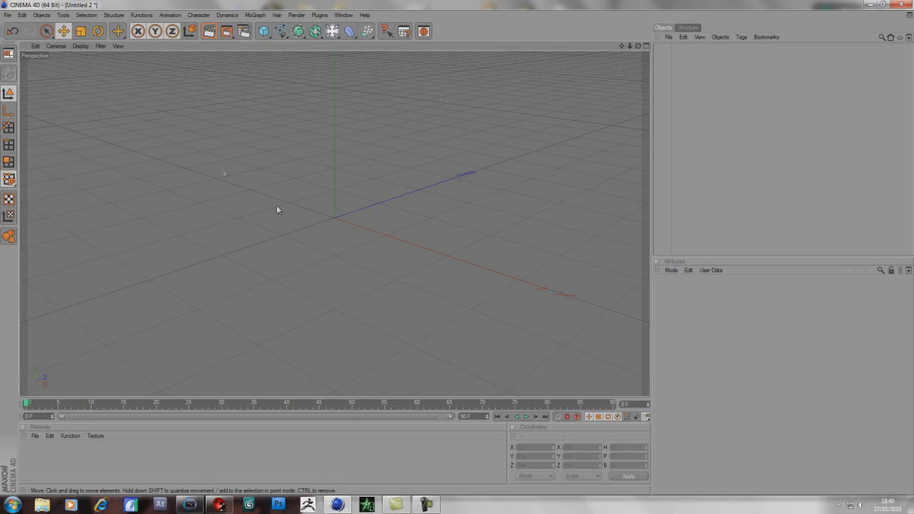
left_click(8, 14)
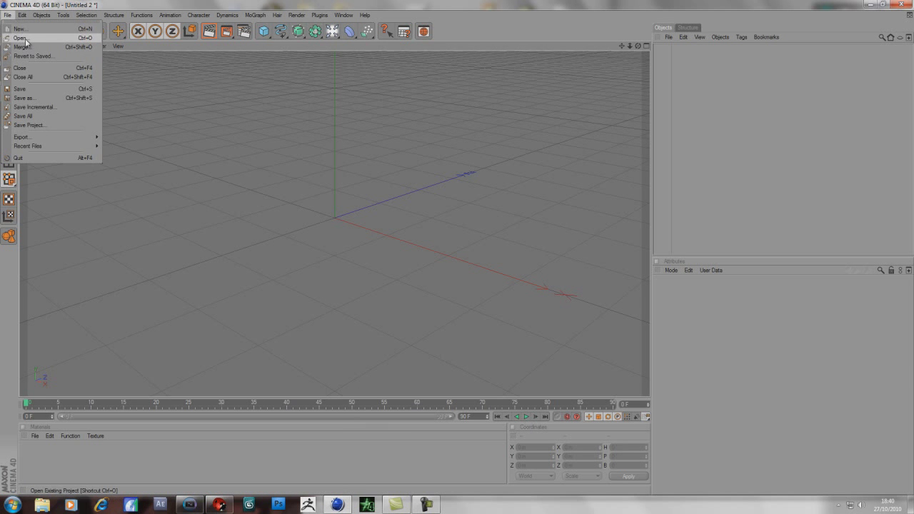
key("Escape")
key("ctrl+o")
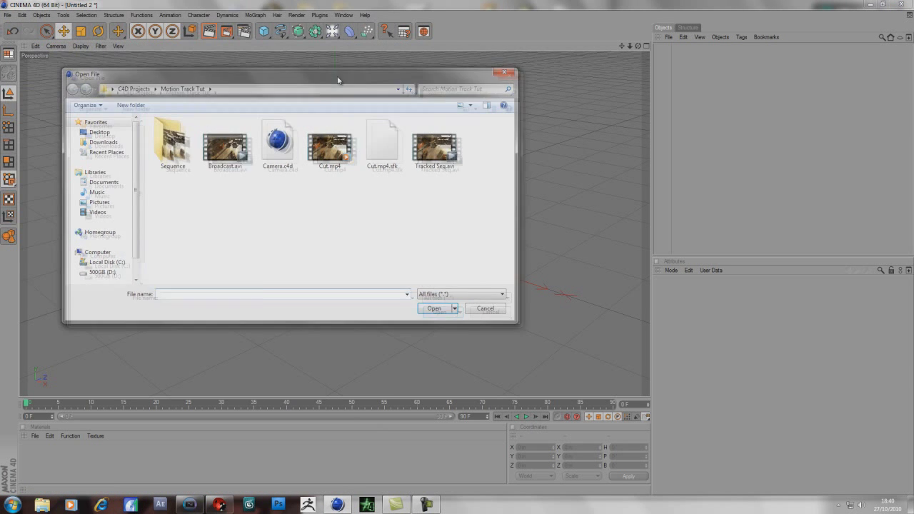
double_click(293, 153)
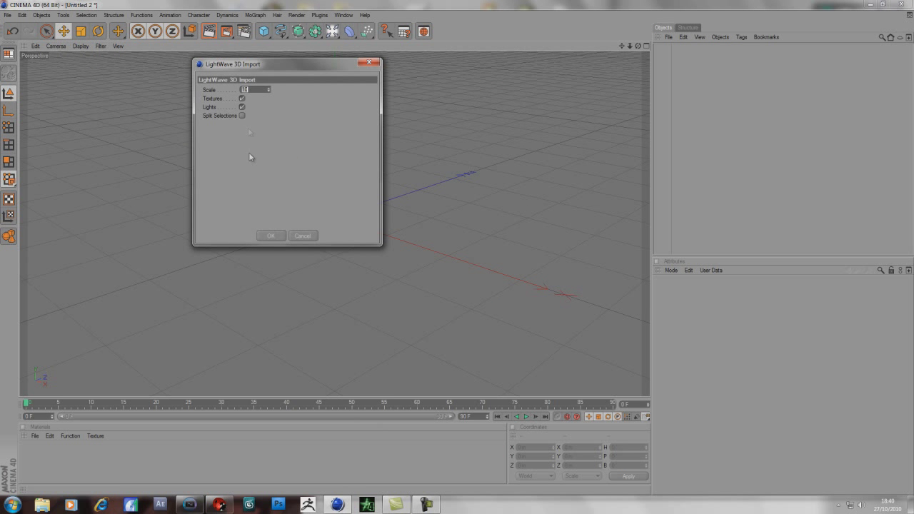
left_click(271, 235)
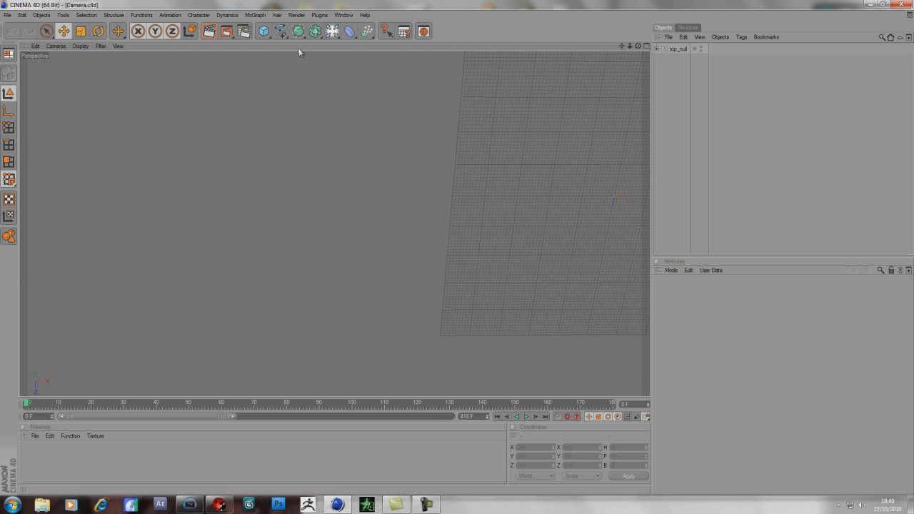
- Add a Background object to the scene
left_click_drag(332, 34, 369, 109)
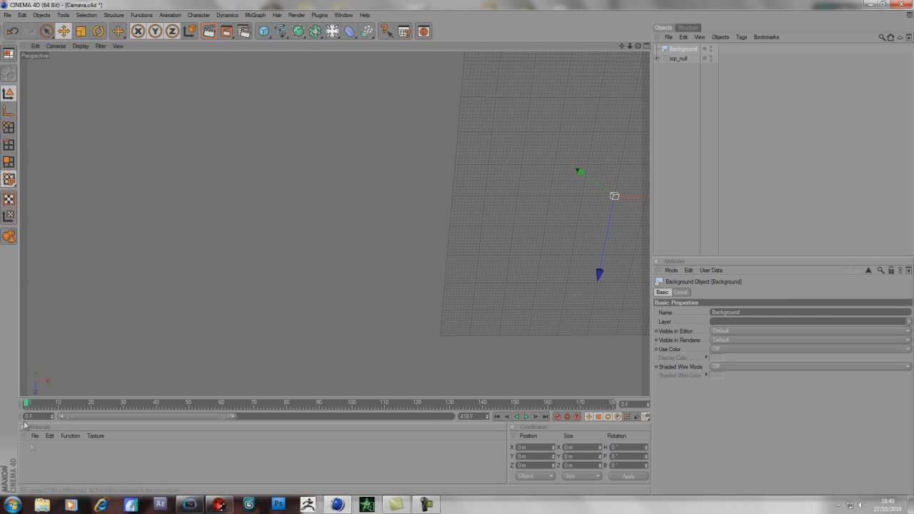
- Create a new material with Tracked Seq.avi as its color texture and apply it to the Background object
double_click(42, 461)
double_click(27, 456)
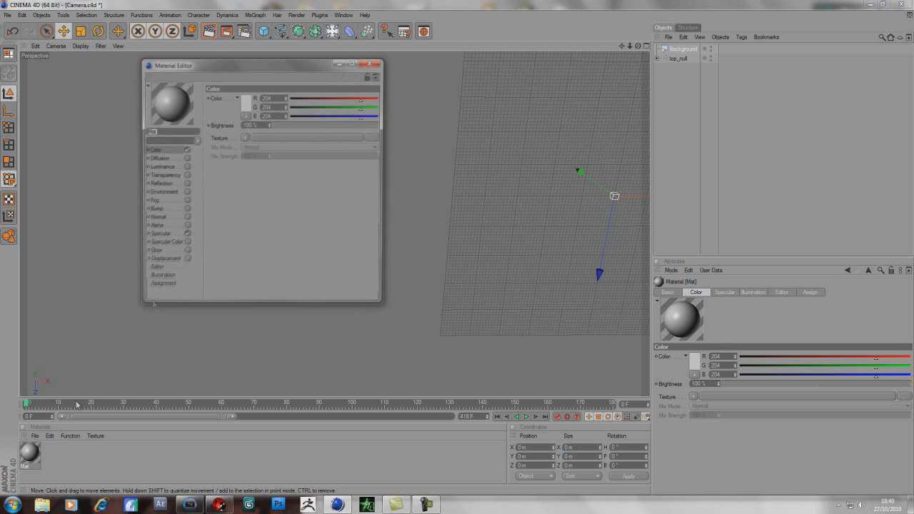
left_click(244, 139)
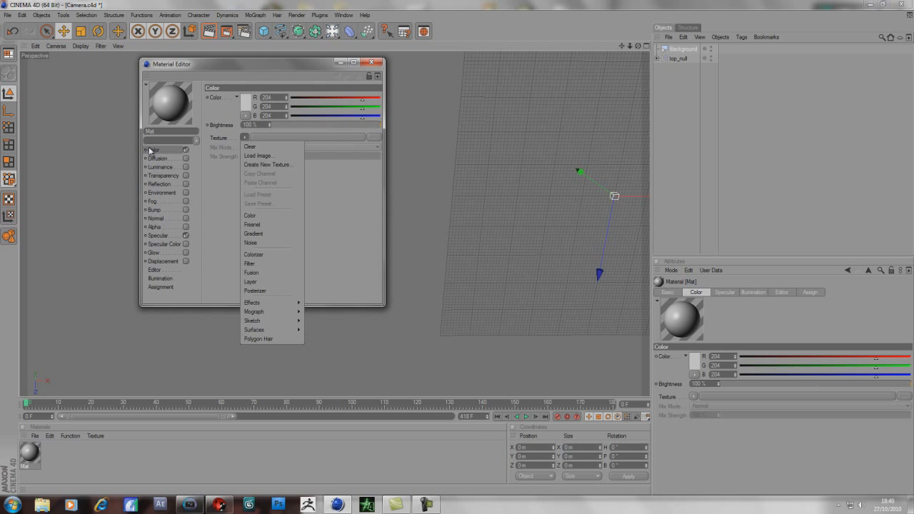
left_click(266, 156)
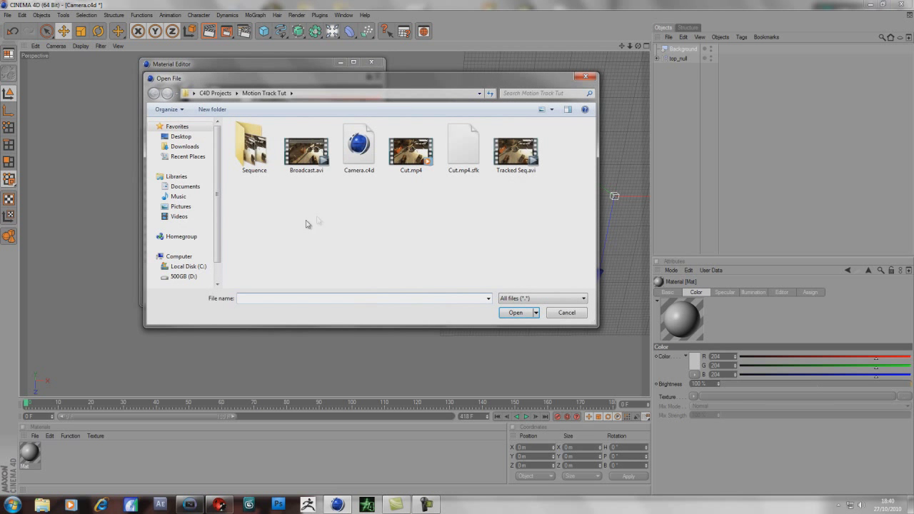
double_click(507, 174)
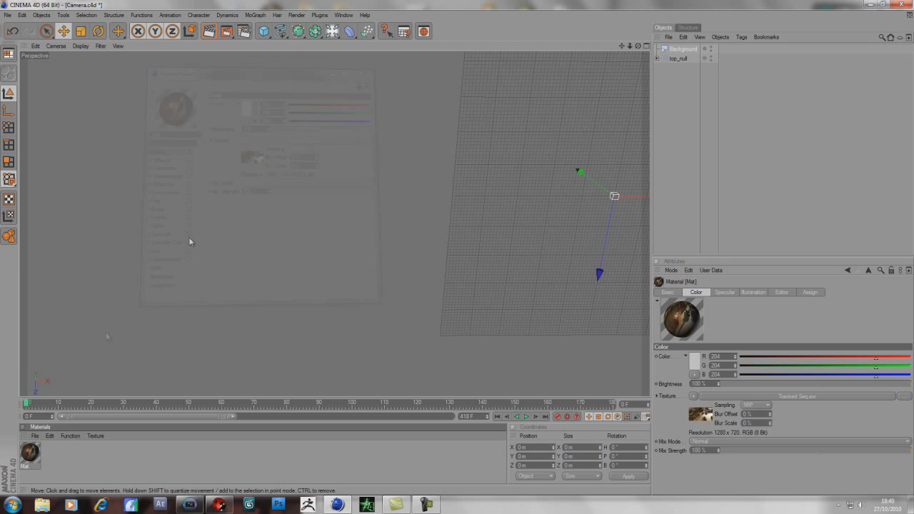
left_click_drag(28, 451, 687, 50)
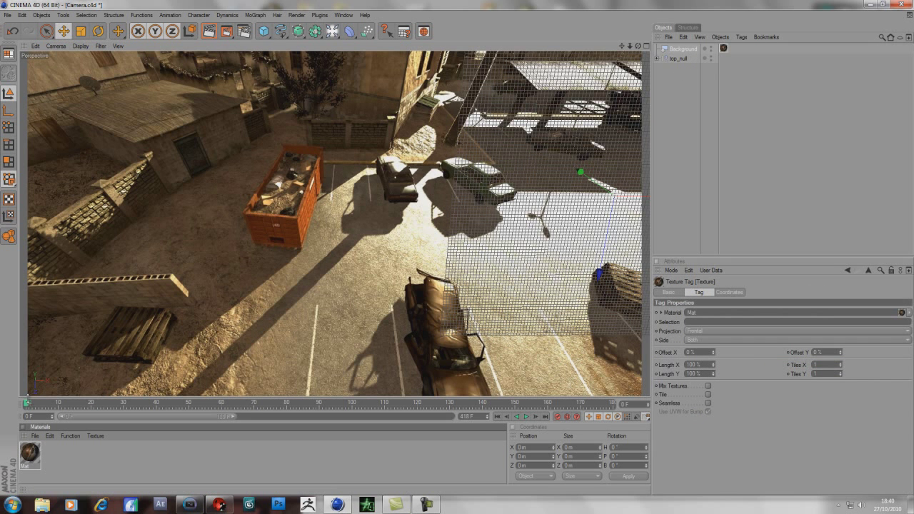
- Preview the background footage, extend the visible timeline to the full 418 frames, and return to frame 0
left_click_drag(29, 402, 361, 402)
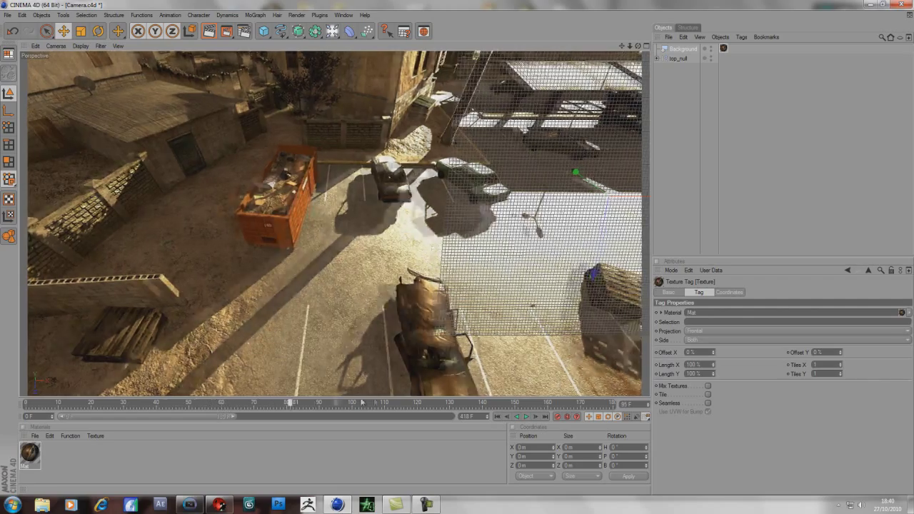
key("F8")
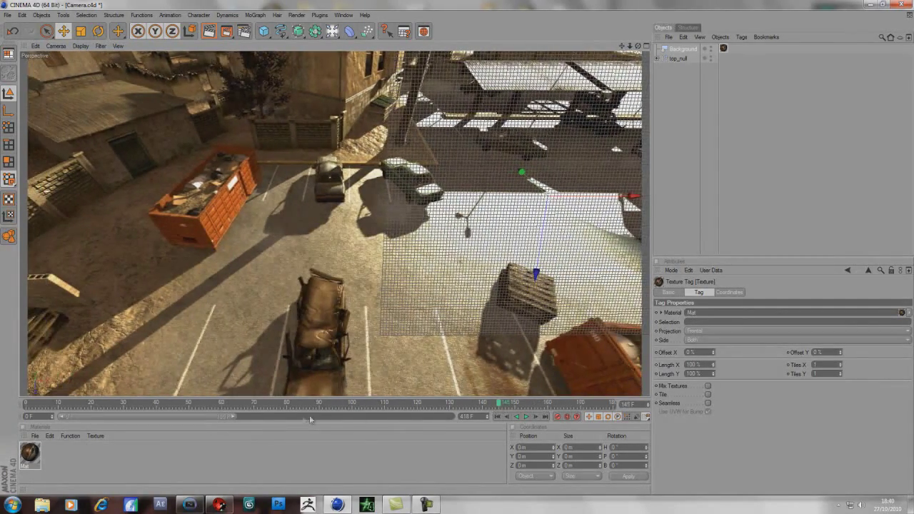
left_click_drag(229, 418, 451, 417)
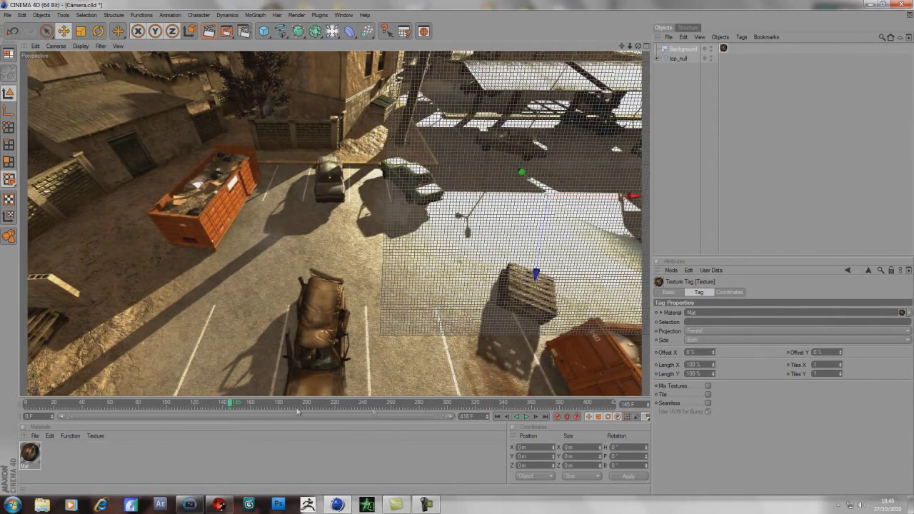
left_click(497, 417)
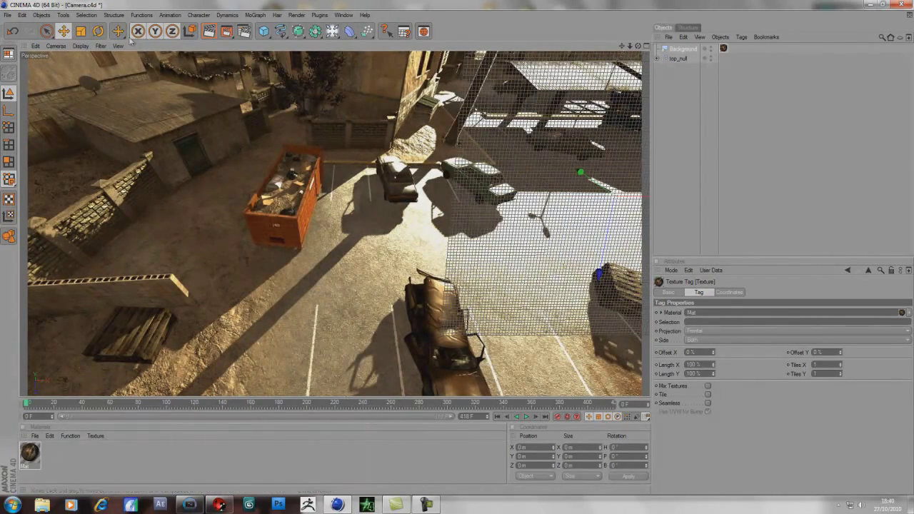
- Add a Text spline reading "Tutorial" and set the timeline to frame 271
left_click(281, 31)
left_click(404, 108)
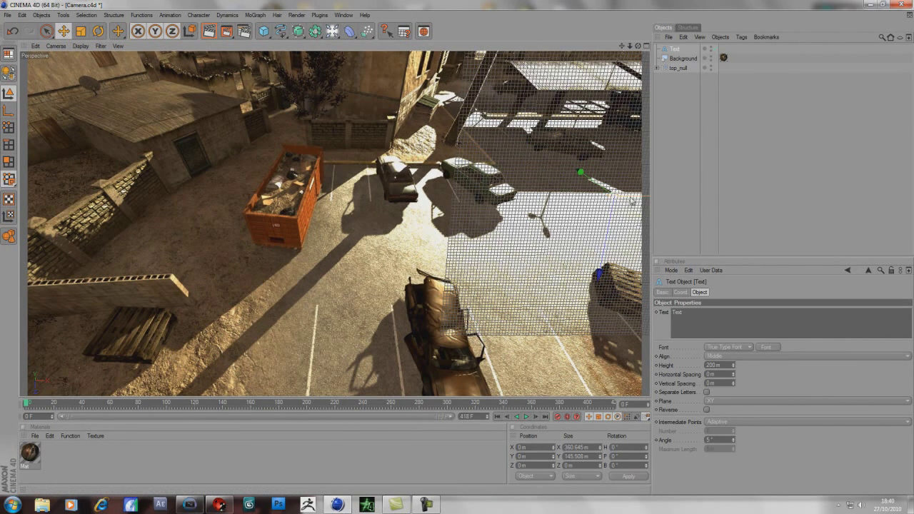
left_click_drag(29, 404, 409, 404)
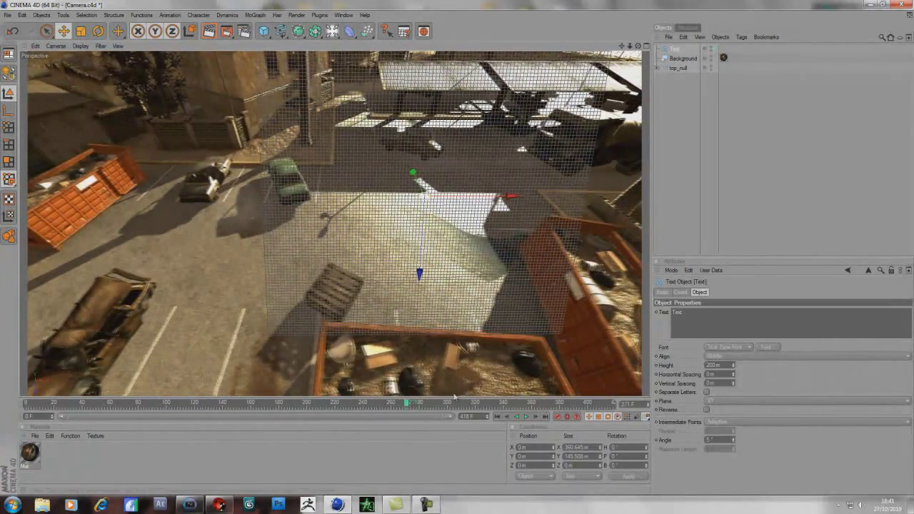
left_click(697, 319)
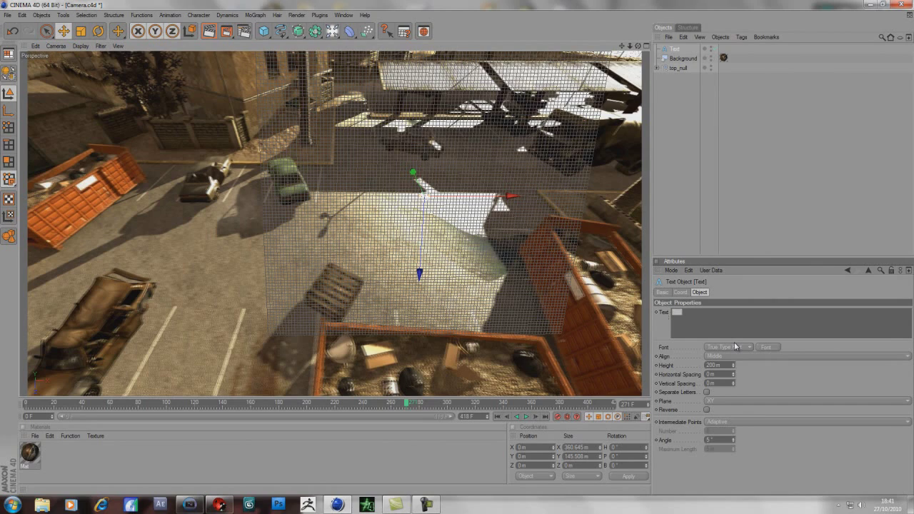
type("Tutorial")
left_click(679, 50)
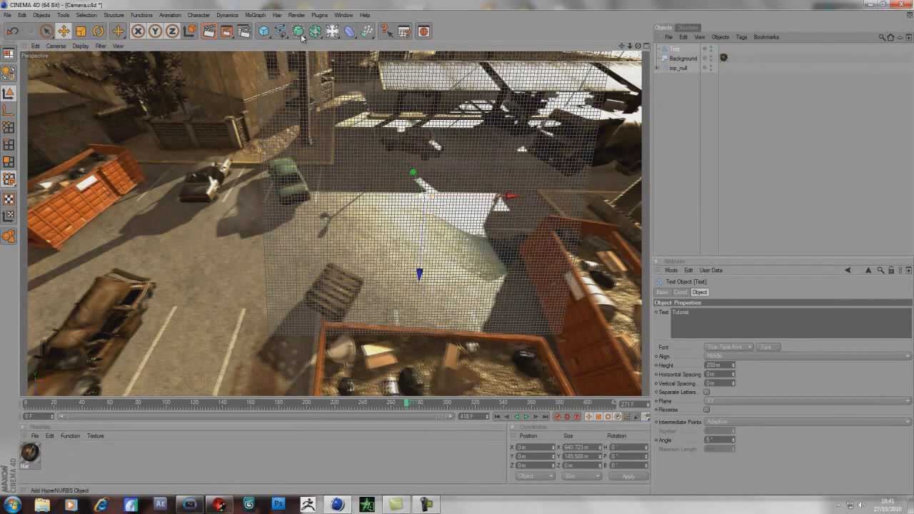
- Add an Extrude NURBS, nest the Text spline inside it, and scale up the extruded text
left_click_drag(302, 36, 398, 41)
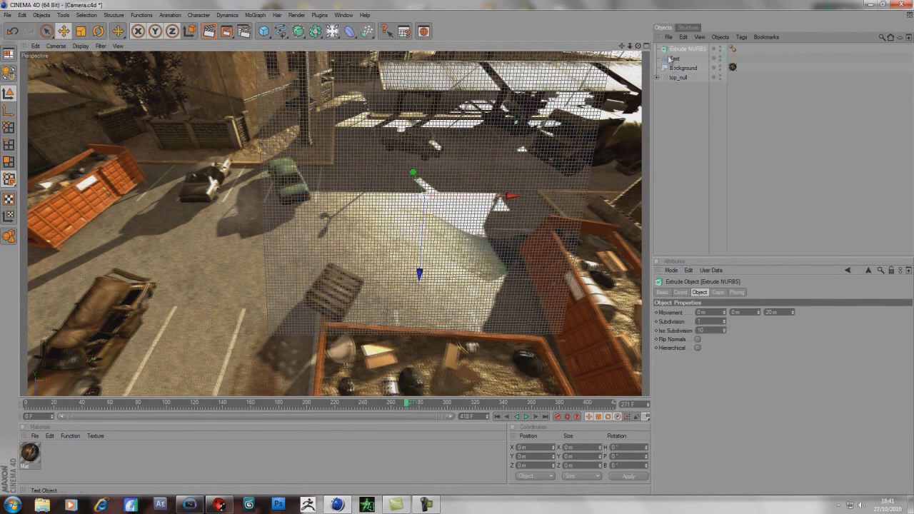
left_click_drag(675, 60, 683, 50)
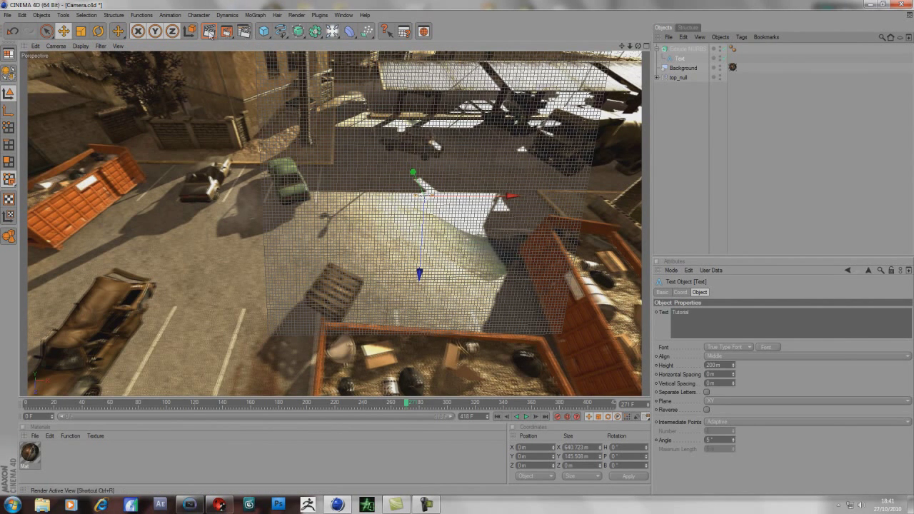
left_click(80, 31)
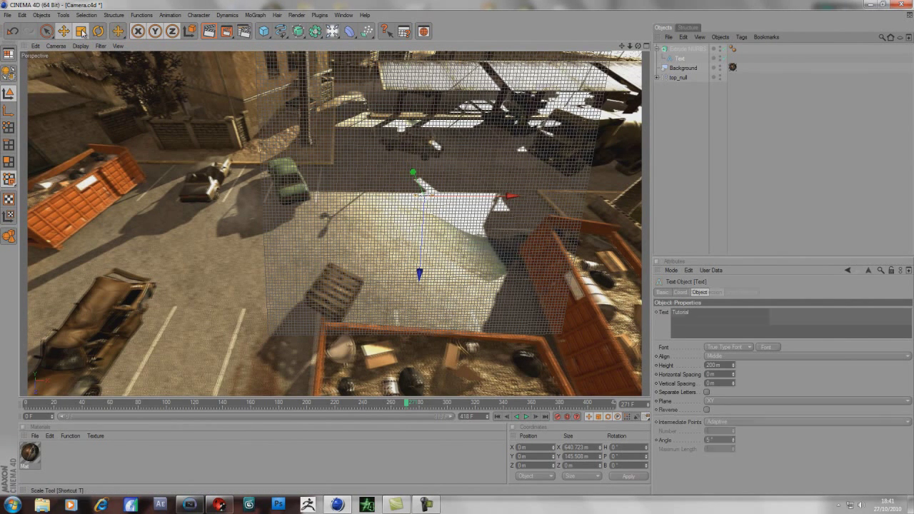
left_click(682, 50)
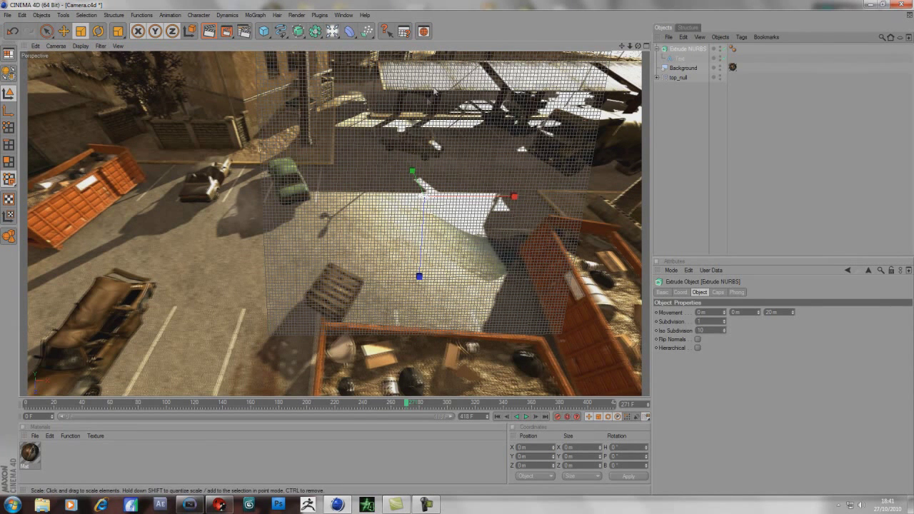
left_click_drag(412, 172, 490, 241)
- Move the extruded Tutorial text to X about -2108 m and down onto the car park ground in the footage
key("e")
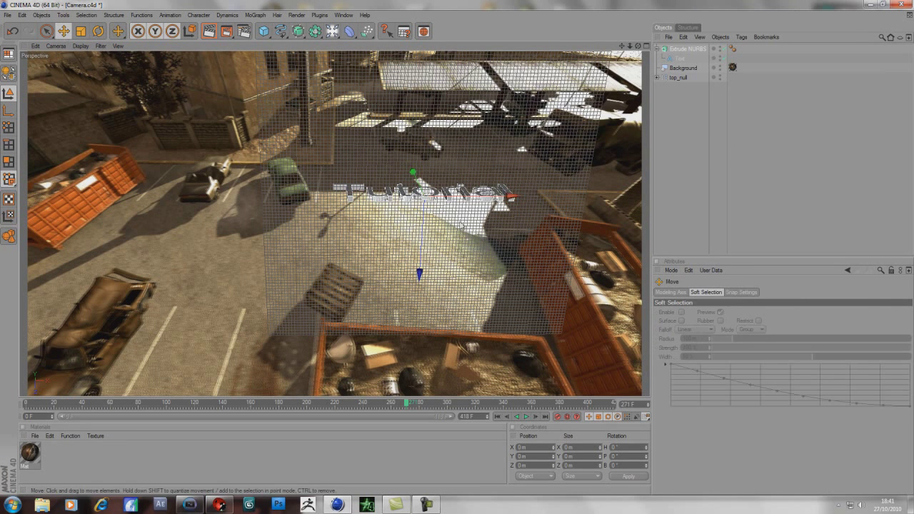
left_click_drag(504, 194, 439, 195)
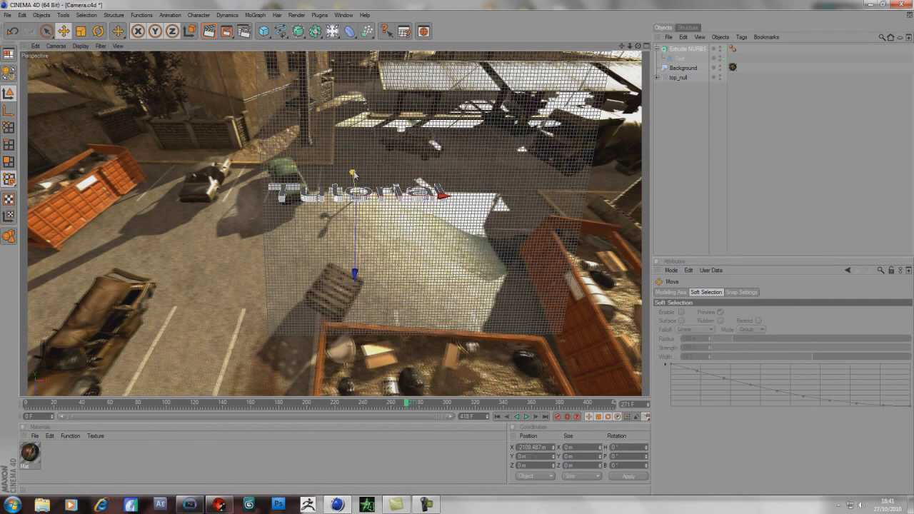
left_click_drag(353, 175, 460, 252)
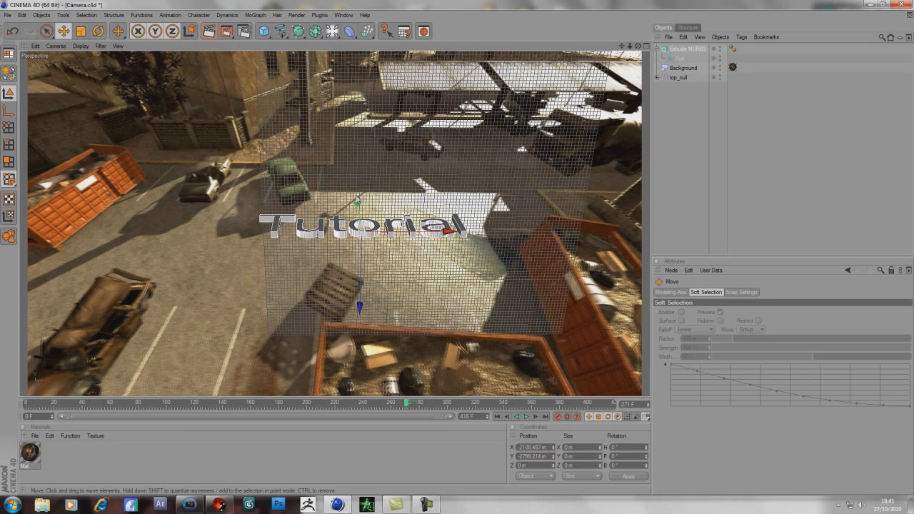
left_click_drag(357, 206, 359, 212)
left_click(697, 147)
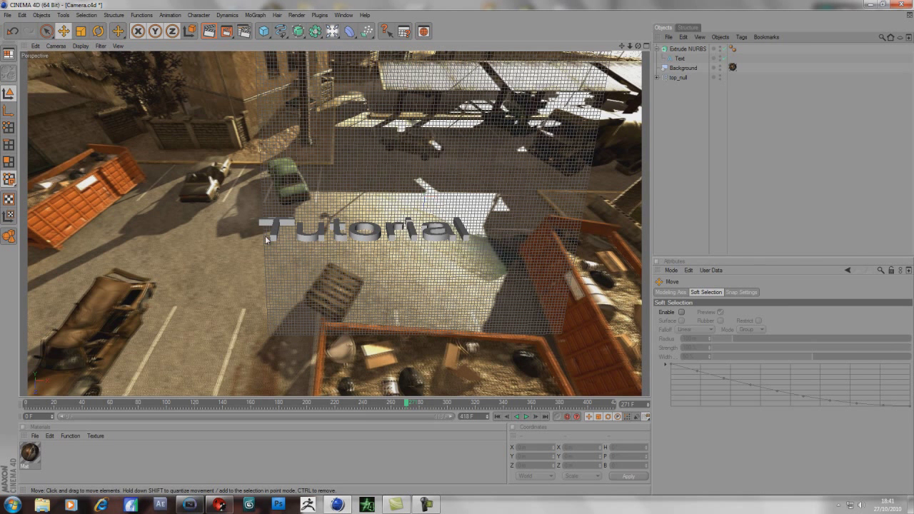
- Add a Floor object to the scene and show its coordinates
left_click(332, 30)
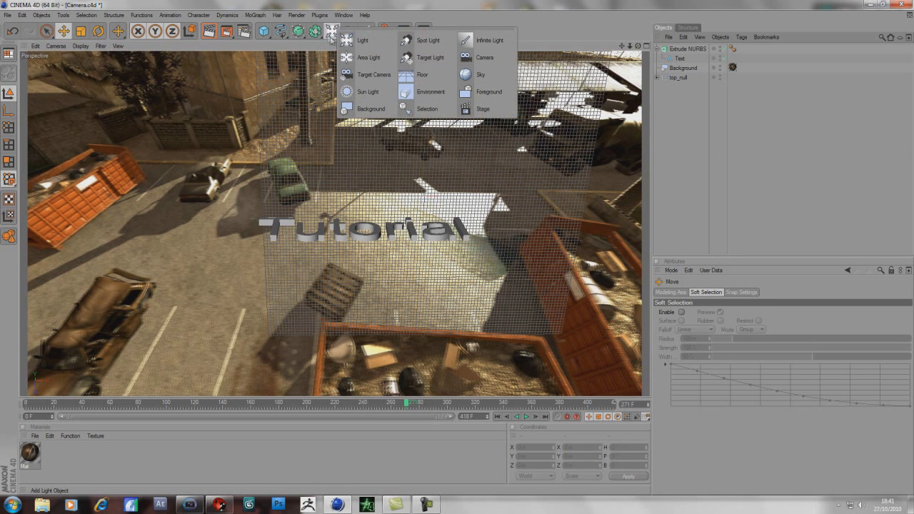
left_click(409, 77)
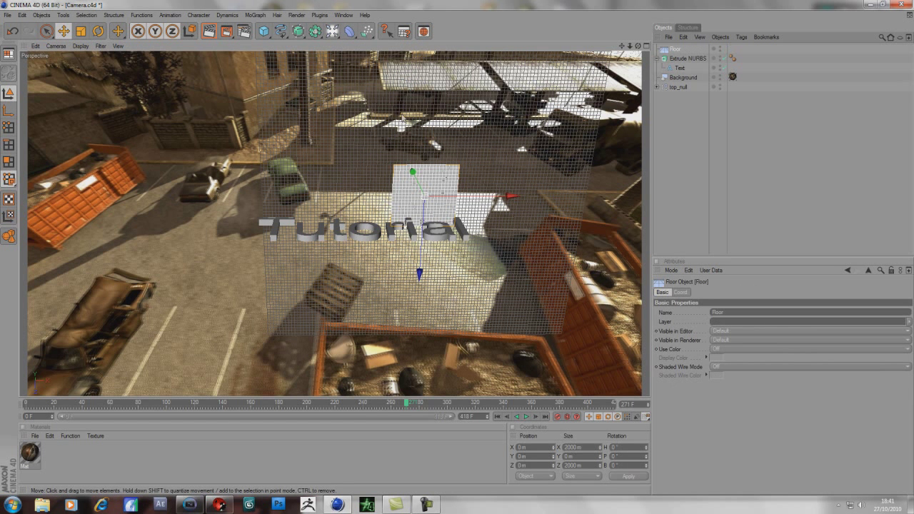
left_click(97, 31)
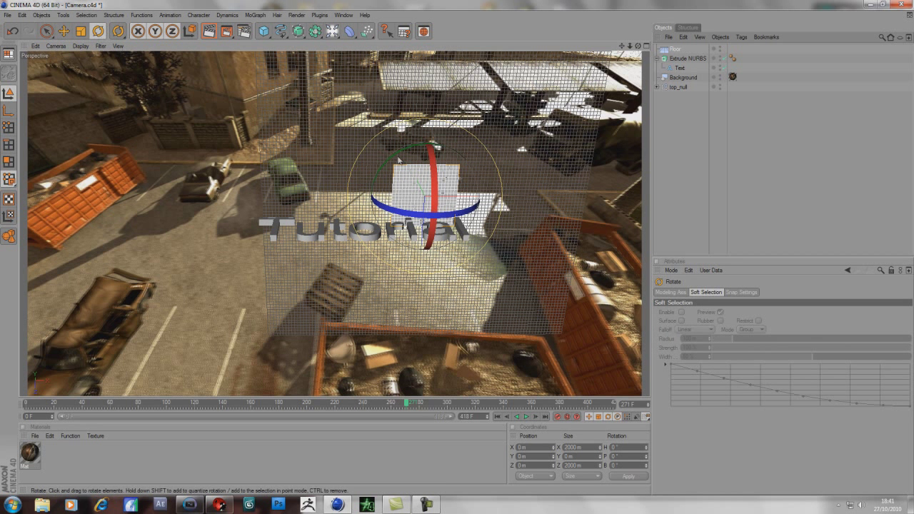
left_click(674, 49)
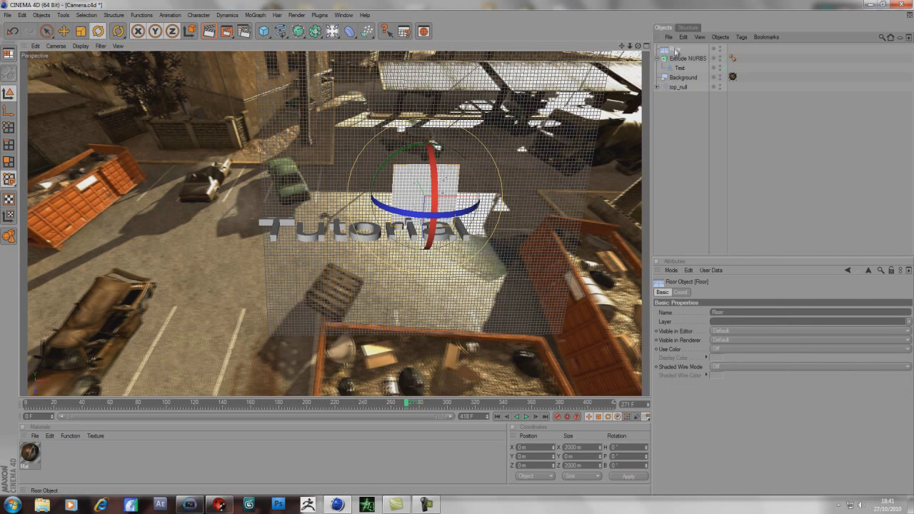
left_click(681, 292)
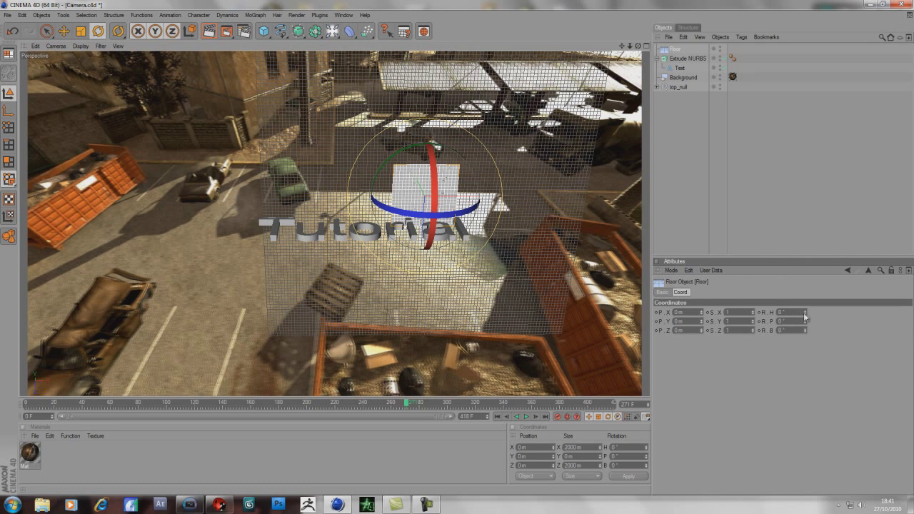
left_click_drag(805, 316, 805, 316)
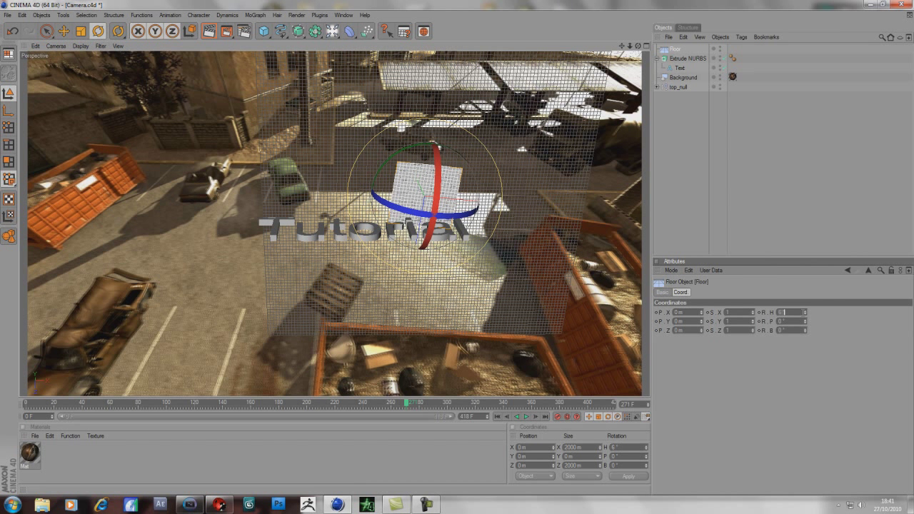
left_click_drag(804, 330, 805, 330)
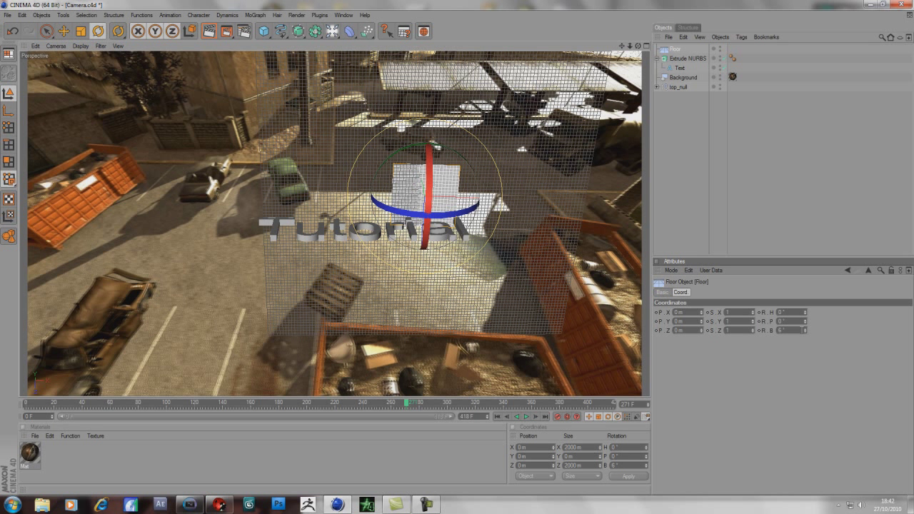
type("0")
- Set the floor's pitch rotation to 90° so it lies level with the ground
left_click(798, 321)
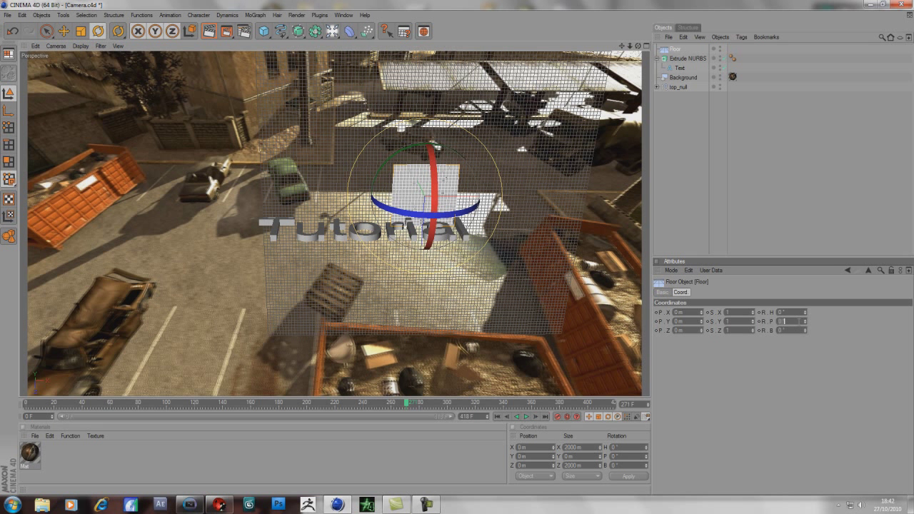
type("90")
key("Return")
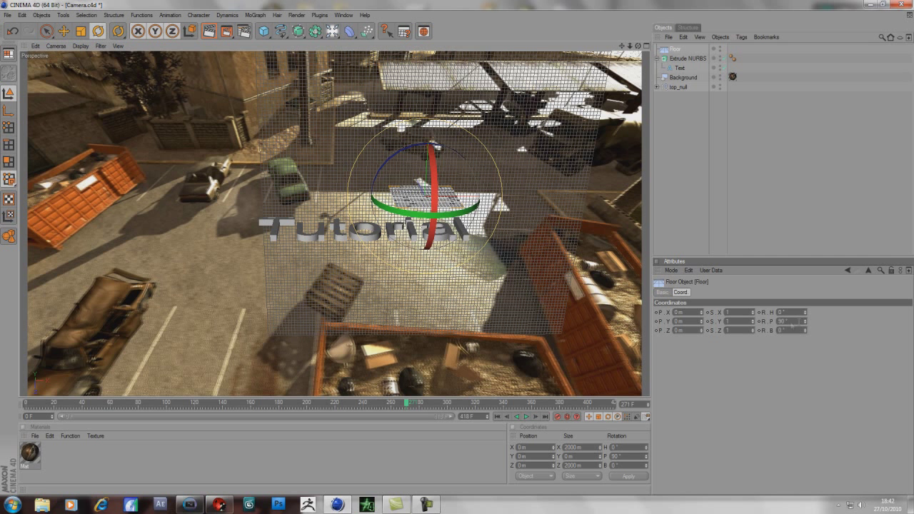
- Move the floor beneath the Tutorial text, to about X -1117 m, Y -2419 m and Z 166 m
left_click(64, 31)
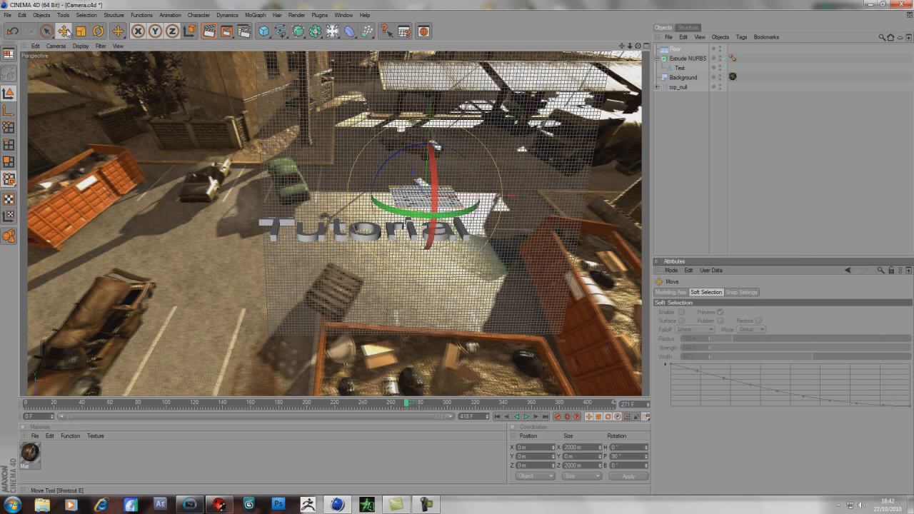
left_click_drag(428, 182, 387, 203)
left_click_drag(395, 146, 459, 251)
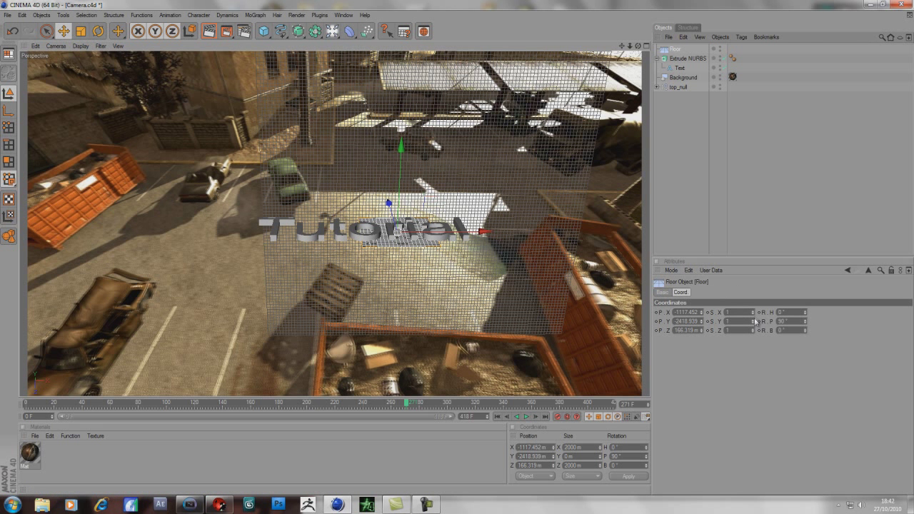
- Scale the floor to 4.23 in X and 3.38 in Z, and shift it to X about -1682 m under the text
left_click_drag(753, 316, 752, 315)
left_click_drag(480, 250, 458, 251)
left_click_drag(753, 332, 752, 331)
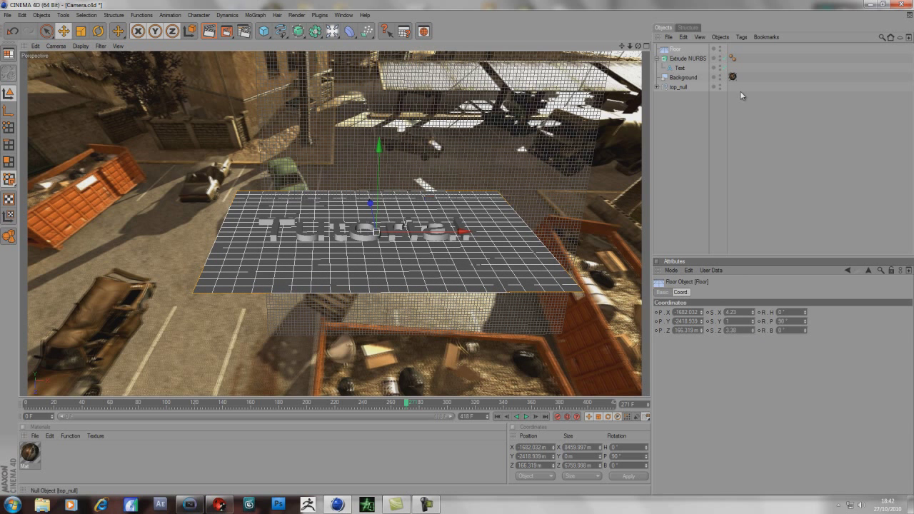
- Tilt the floor and the extruded text together to a pitch of about 15.9°, hiding the floor to compare with the footage
left_click(658, 59)
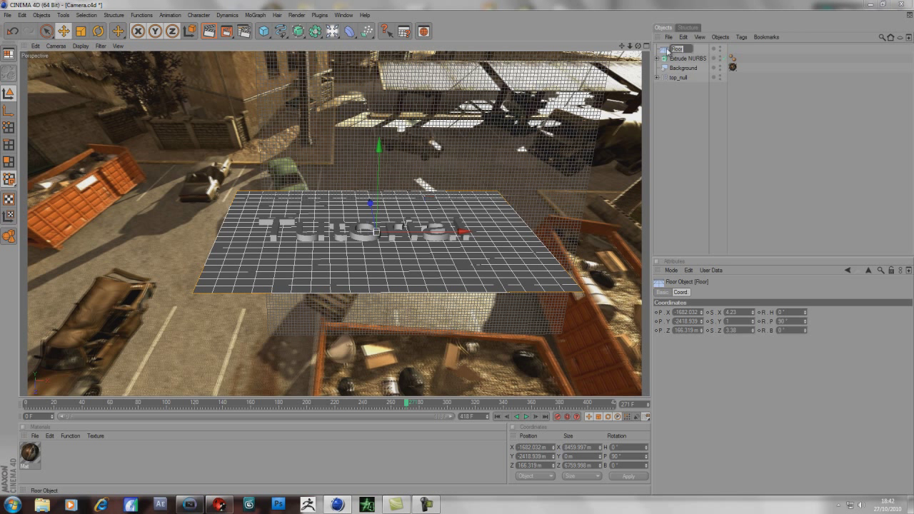
left_click(679, 60, "ctrl")
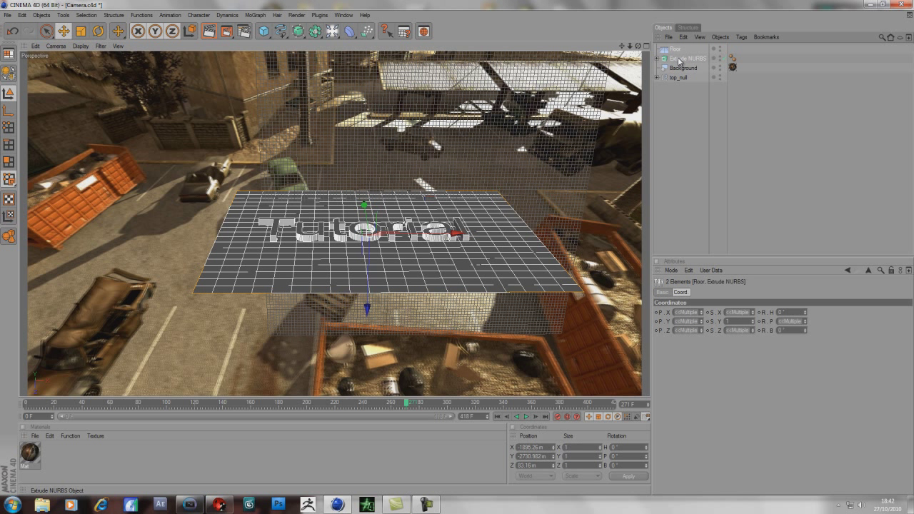
left_click(98, 31)
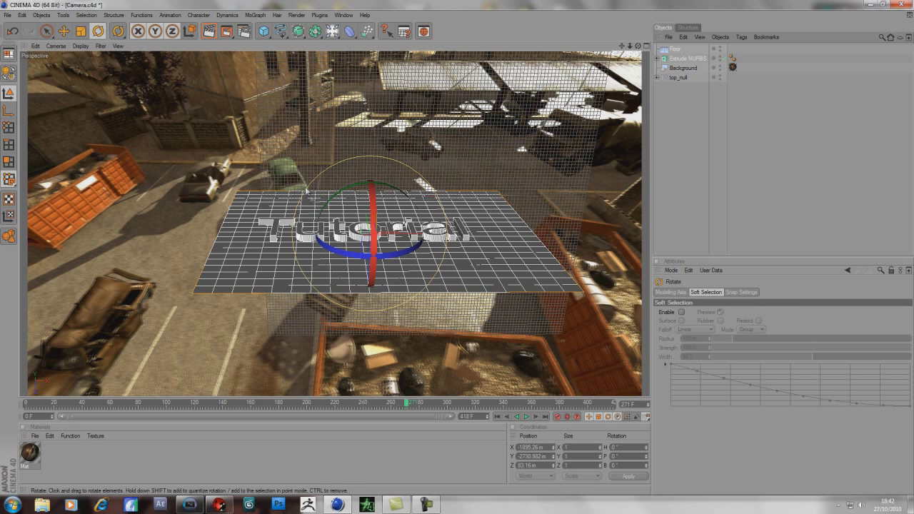
left_click_drag(369, 205, 375, 218)
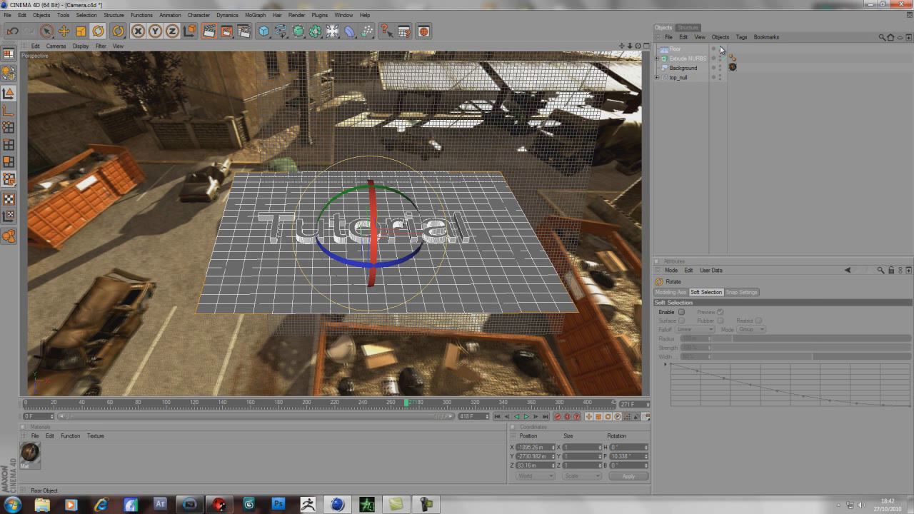
left_click(720, 48)
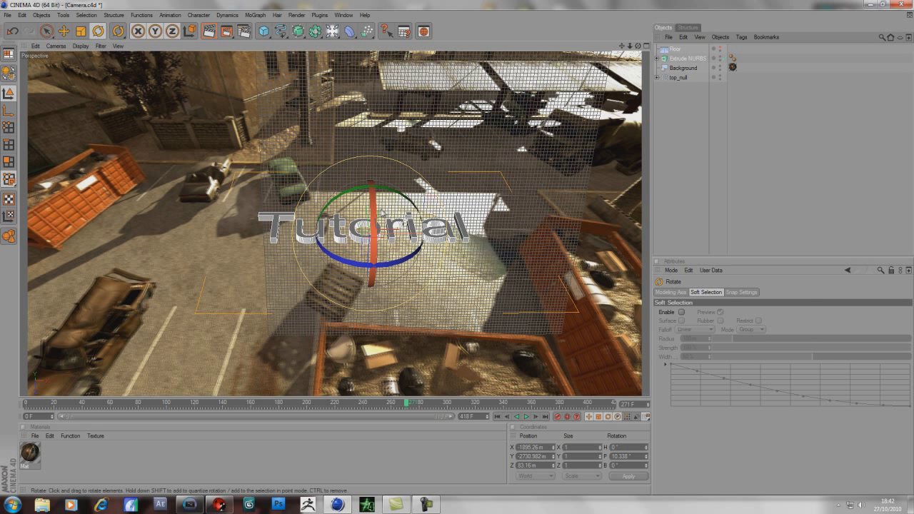
left_click_drag(380, 213, 379, 208)
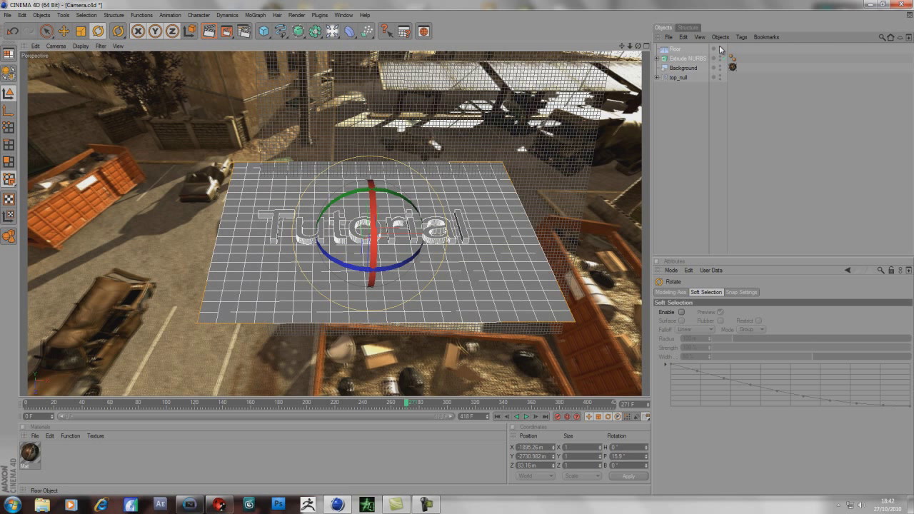
- Move the floor and text together to about X -2950 m, Y -3147 m, Z 202 m, and check the placement with the floor hidden
left_click(63, 31)
left_click_drag(420, 231, 383, 231)
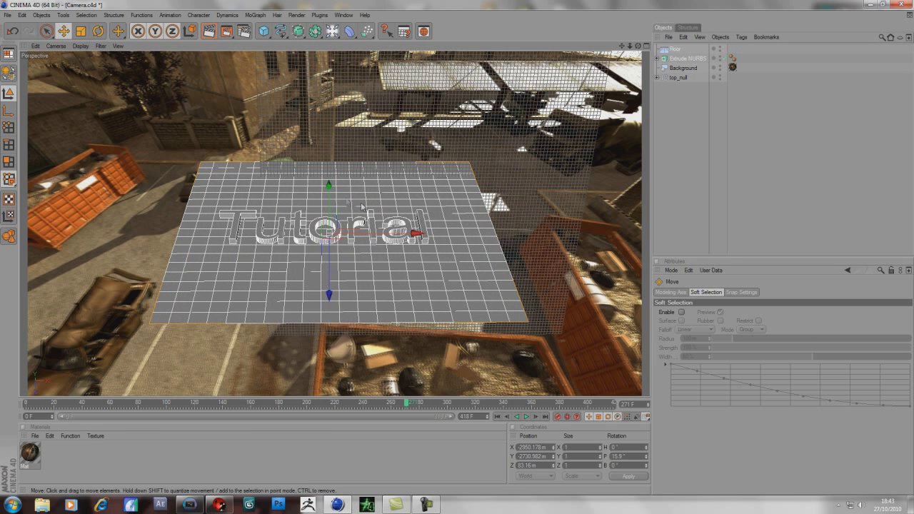
left_click_drag(328, 195, 329, 204)
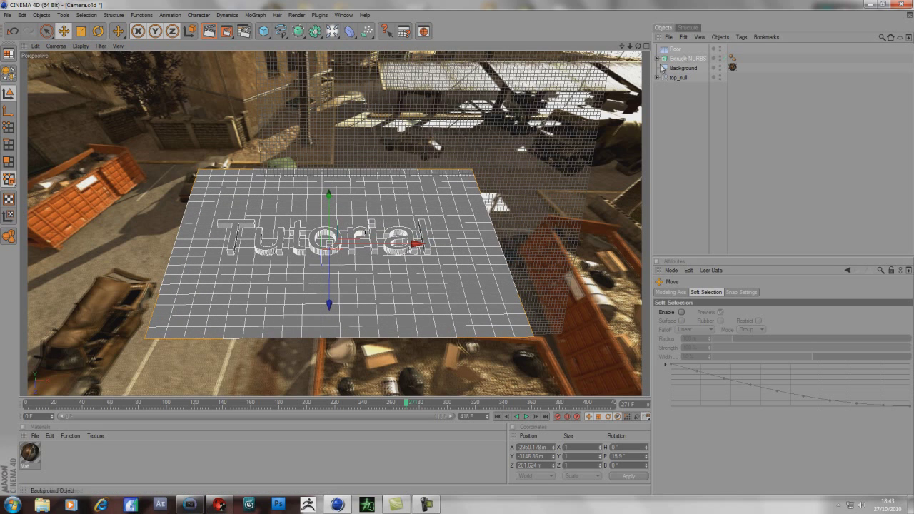
left_click(720, 48)
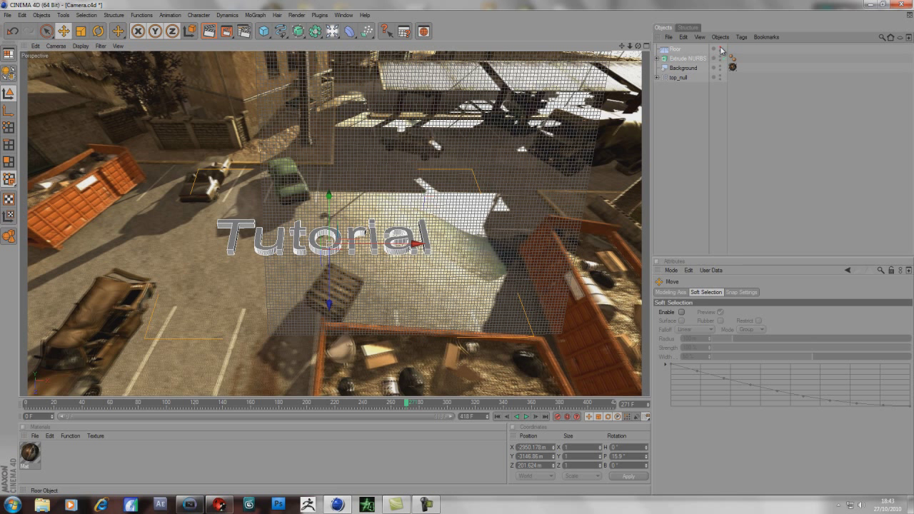
left_click(721, 48)
left_click(691, 109)
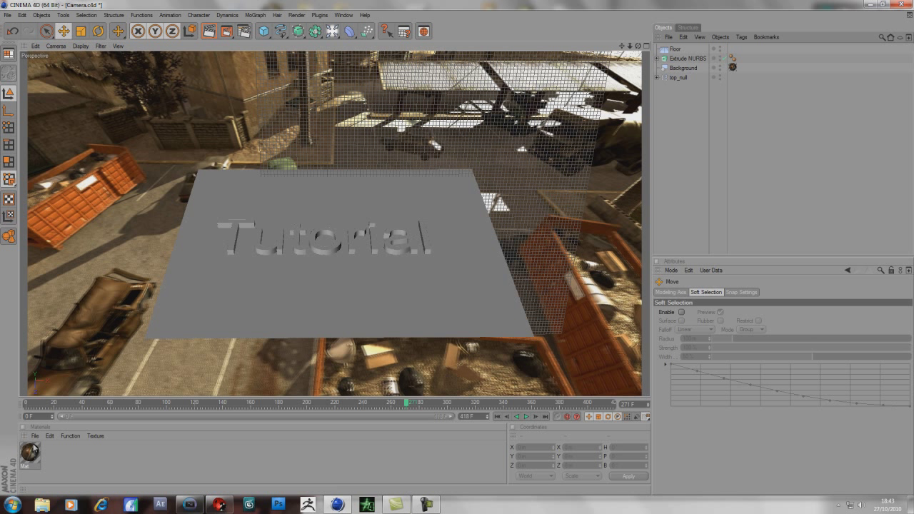
- Apply the footage material Mat to the floor and set its texture projection to Frontal
left_click_drag(31, 457, 676, 51)
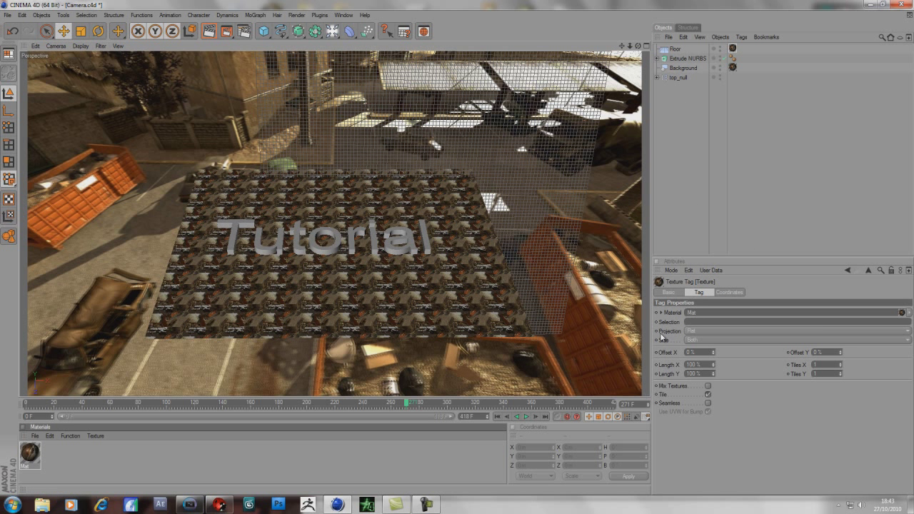
left_click(703, 330)
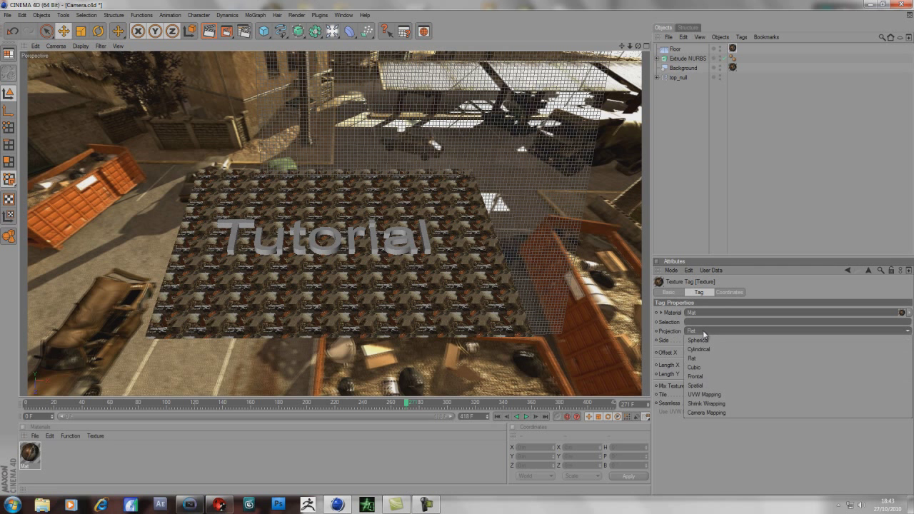
left_click(702, 382)
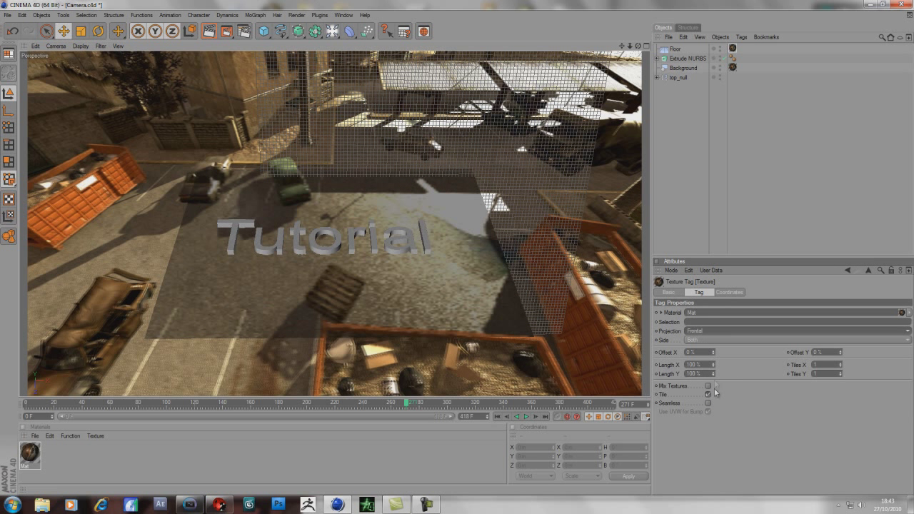
- Add a Compositing tag to the floor, with Self Shadowing turned off and Compositing Background turned on
left_click(679, 50)
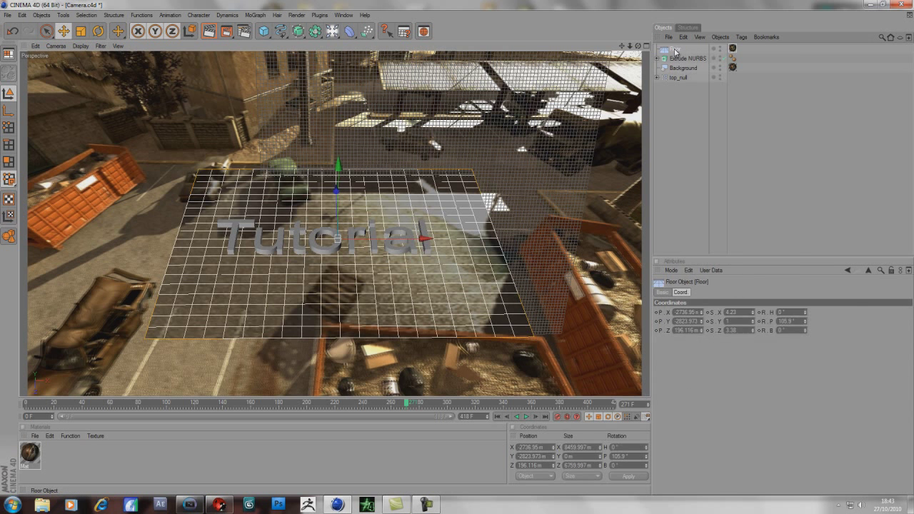
right_click(682, 51)
mouse_move(686, 56)
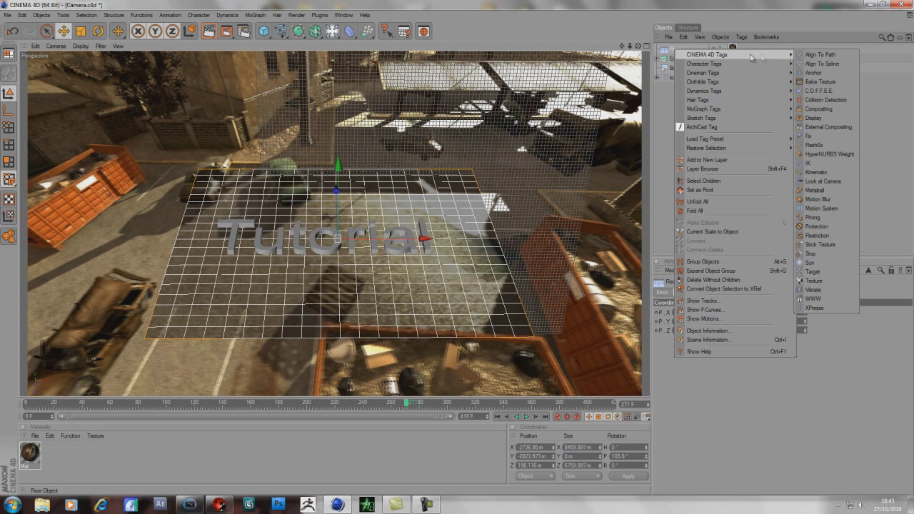
left_click(819, 109)
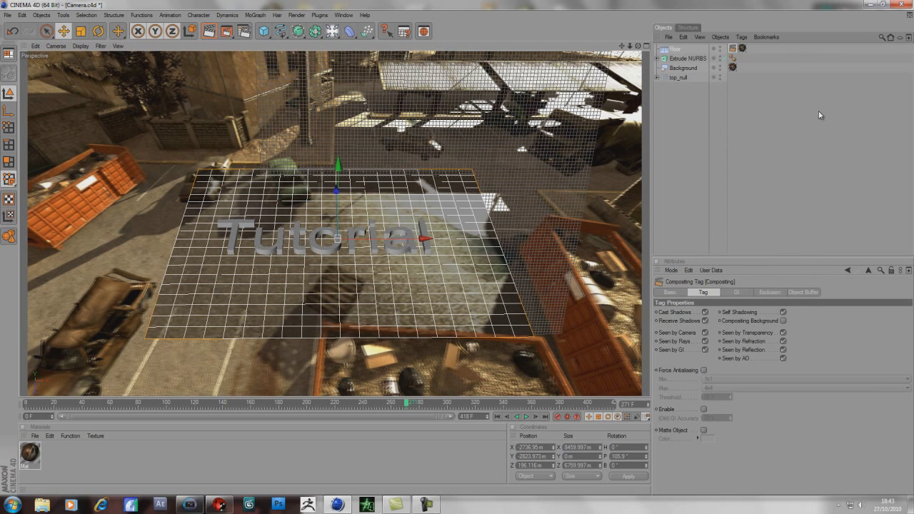
left_click(782, 312)
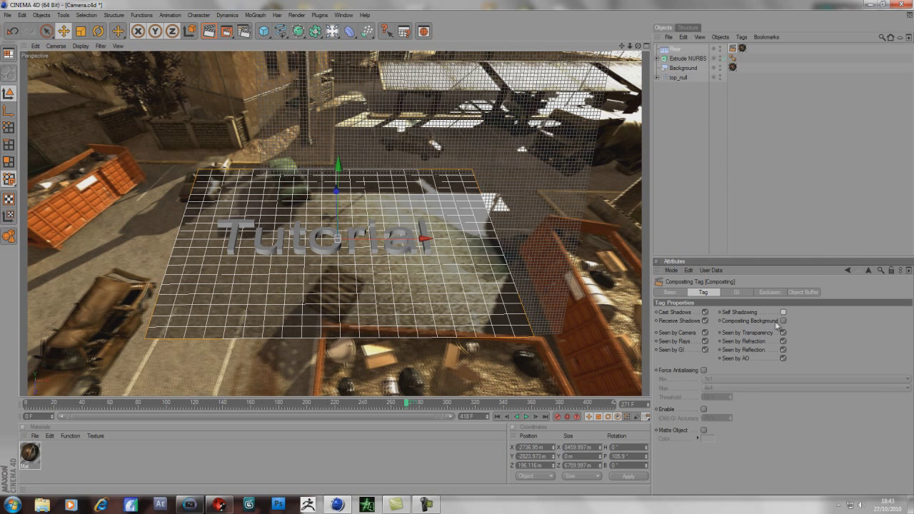
left_click(783, 320)
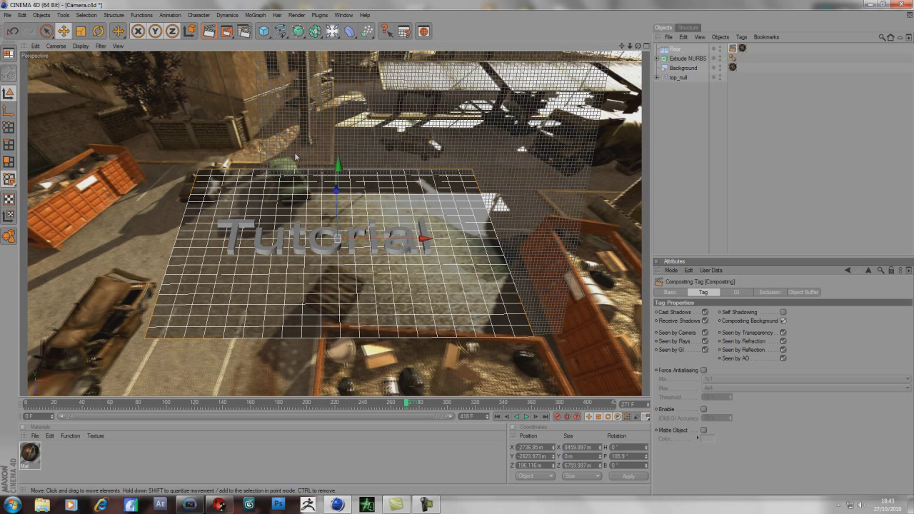
- Add a Light and move it to about X 2062 m, Y 3531 m and Z -4043 m
left_click(332, 31)
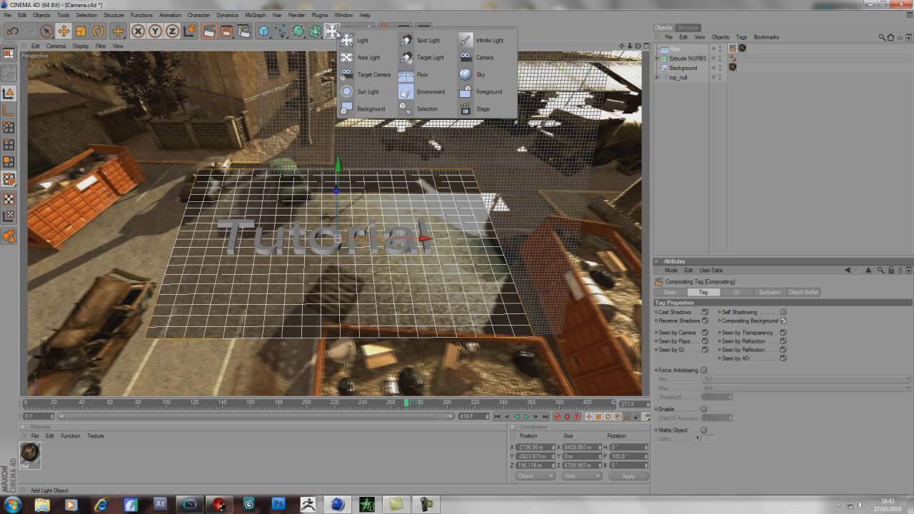
left_click(361, 41)
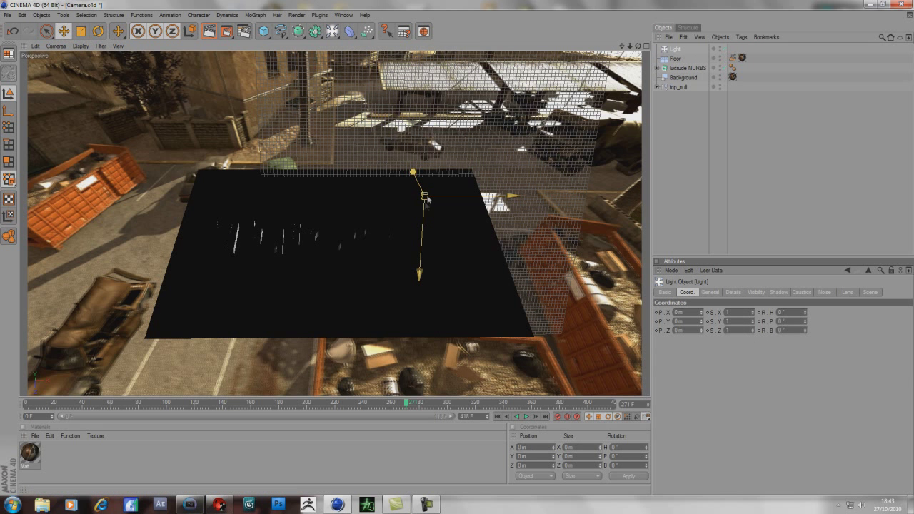
left_click_drag(457, 245, 457, 248)
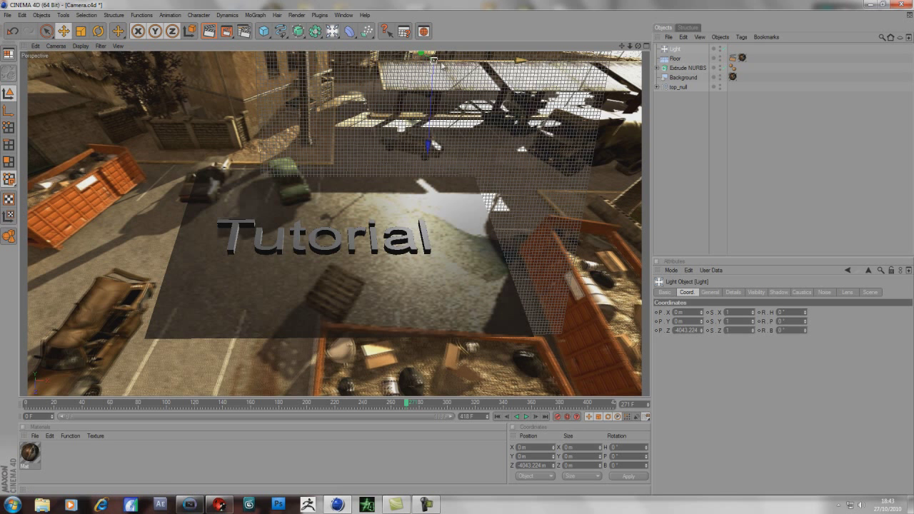
left_click_drag(442, 62, 455, 245)
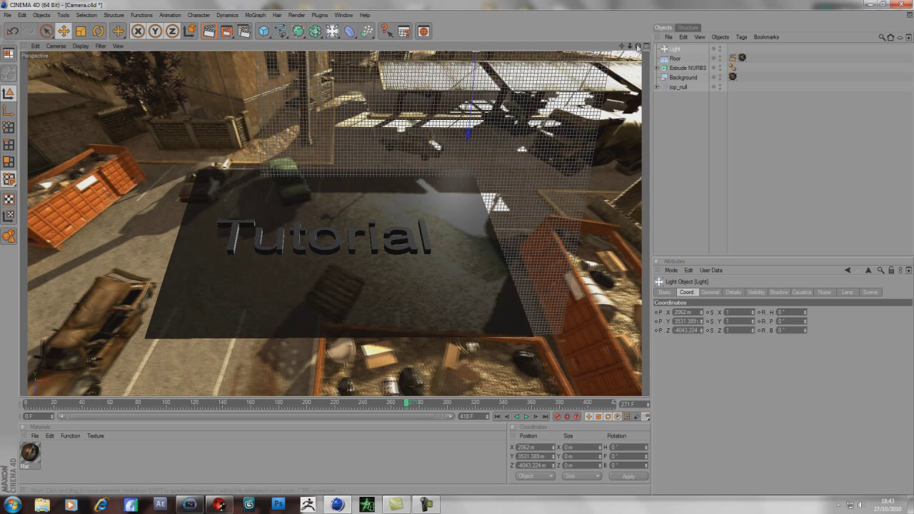
- Set the light's shadow type to Shadow Maps (Soft) and render a test of the view
left_click(777, 292)
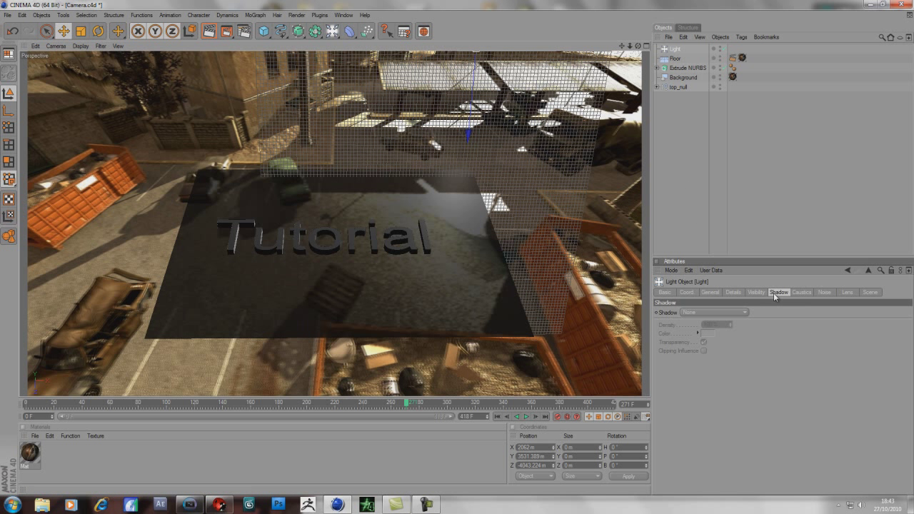
left_click(741, 312)
left_click(728, 331)
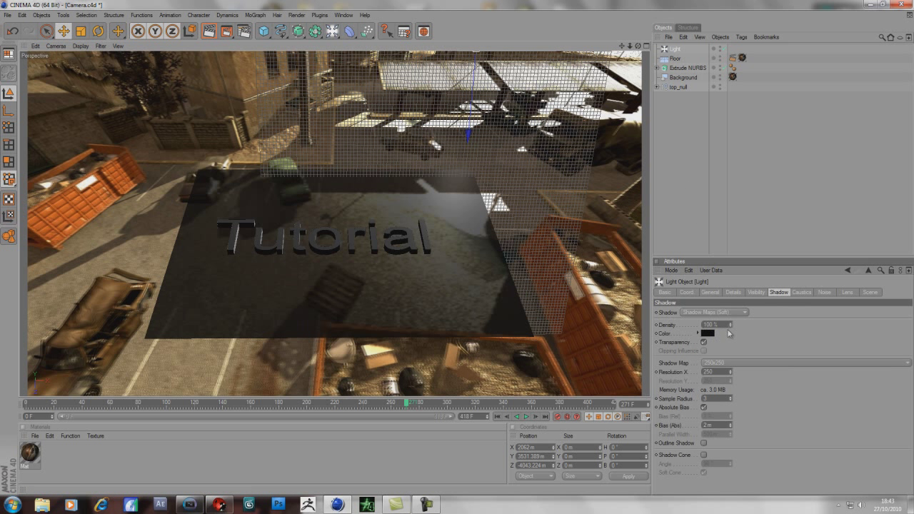
left_click(210, 32)
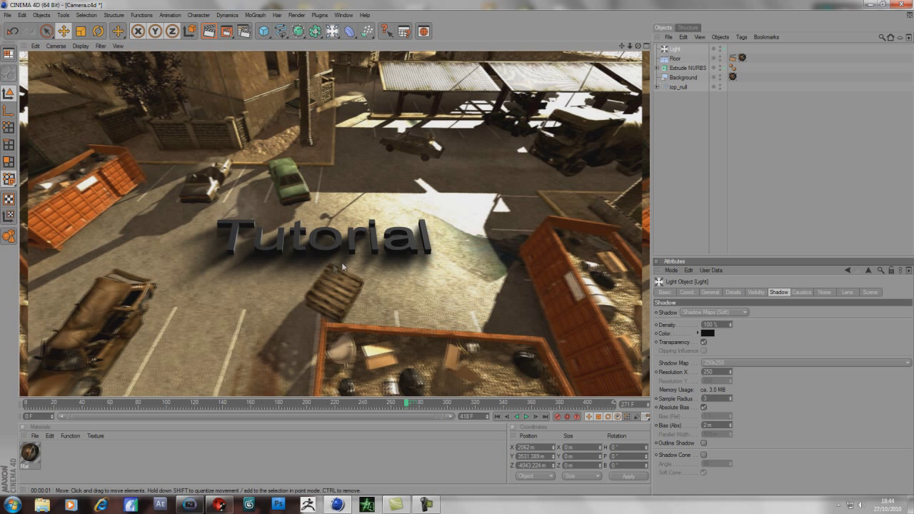
- Move the light to about X -2345 m and Y -1984 m above the text, and render the view again
left_click(689, 136)
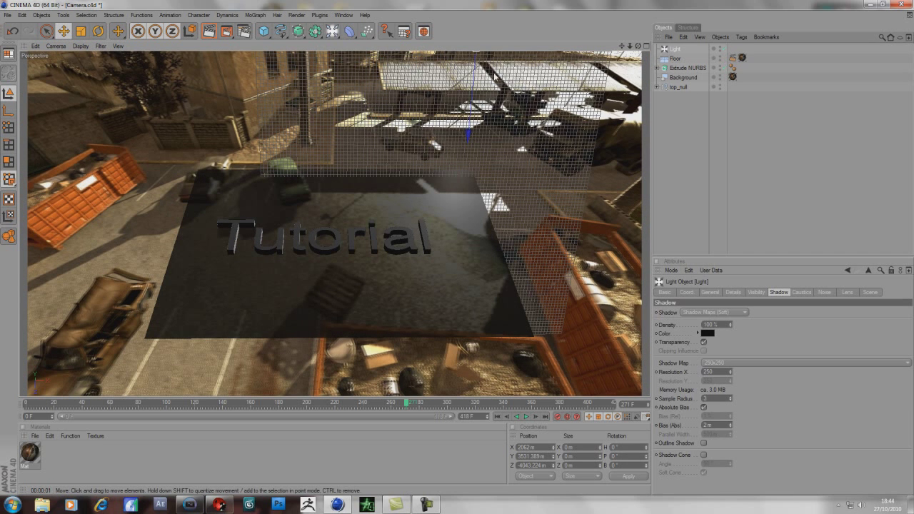
left_click_drag(464, 55, 572, 130)
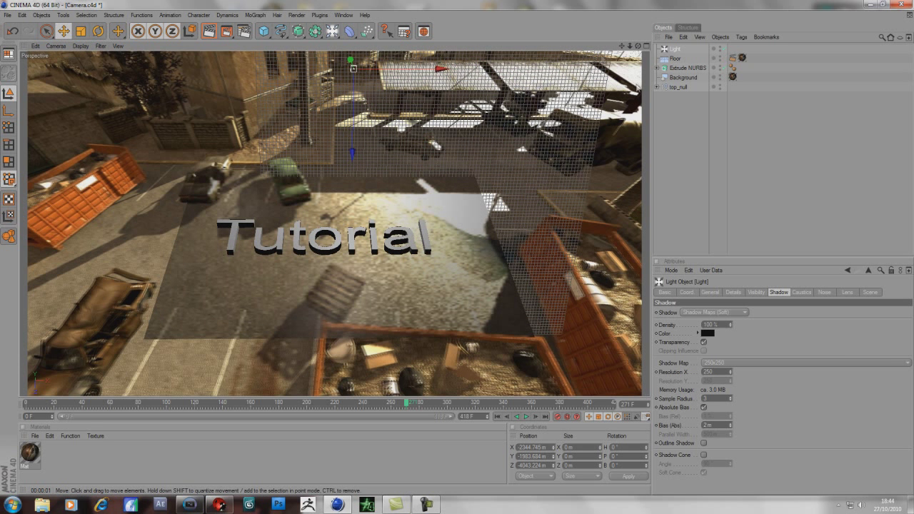
key("ctrl+r")
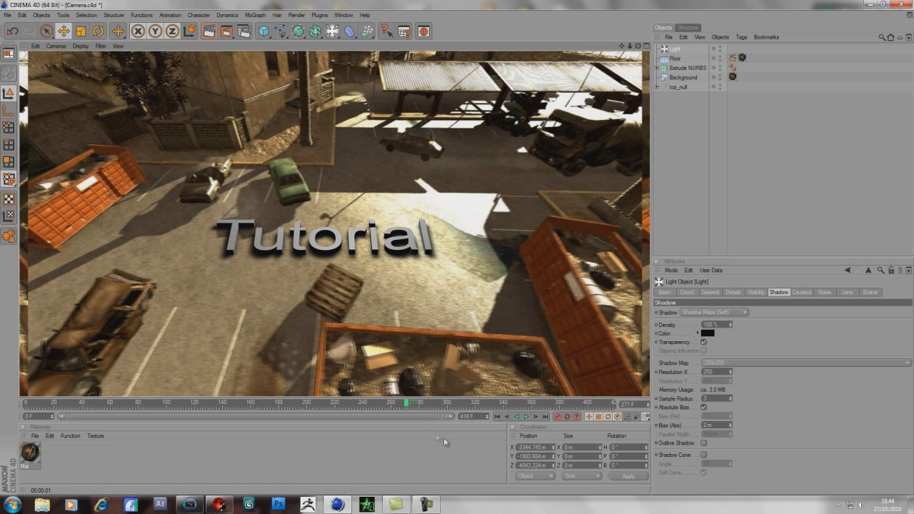
- Scrub through the timeline with the floor hidden to check the text's tracking, ending at frame 118 with the floor shown again
left_click_drag(407, 405, 368, 406)
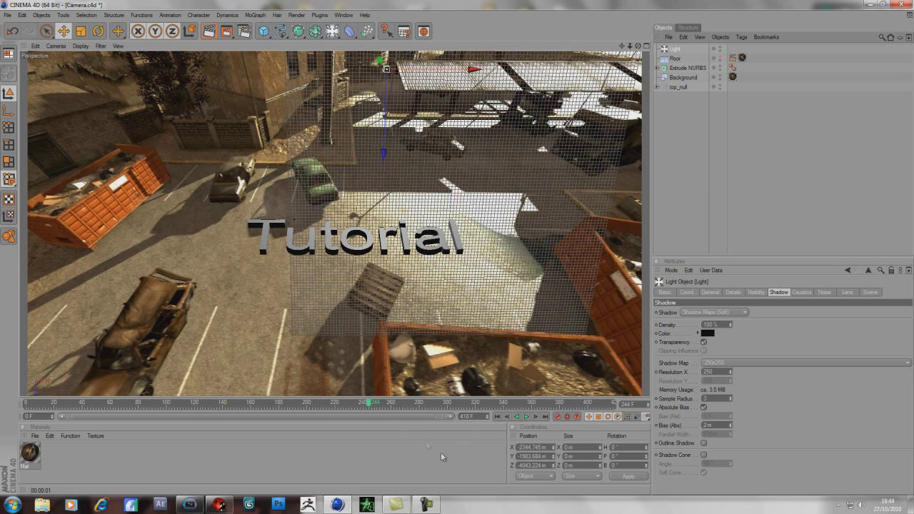
left_click_drag(368, 407, 558, 380)
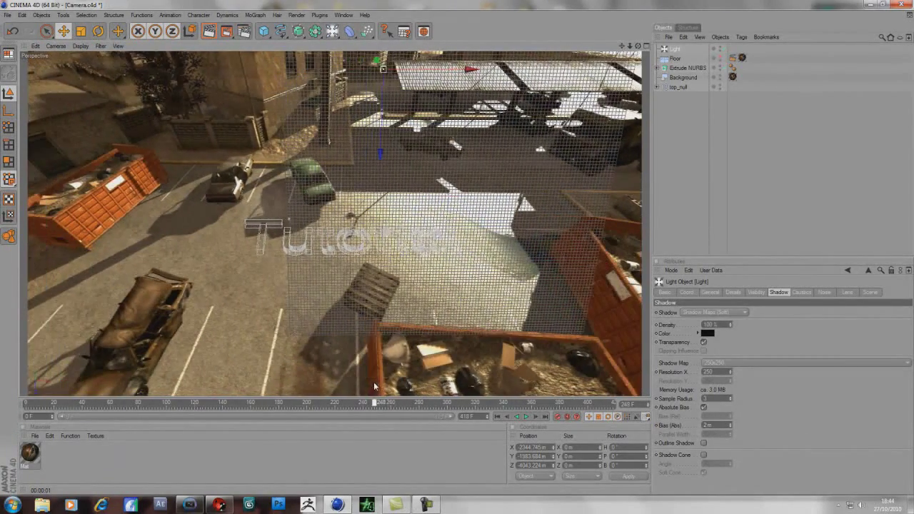
left_click_drag(374, 403, 191, 402)
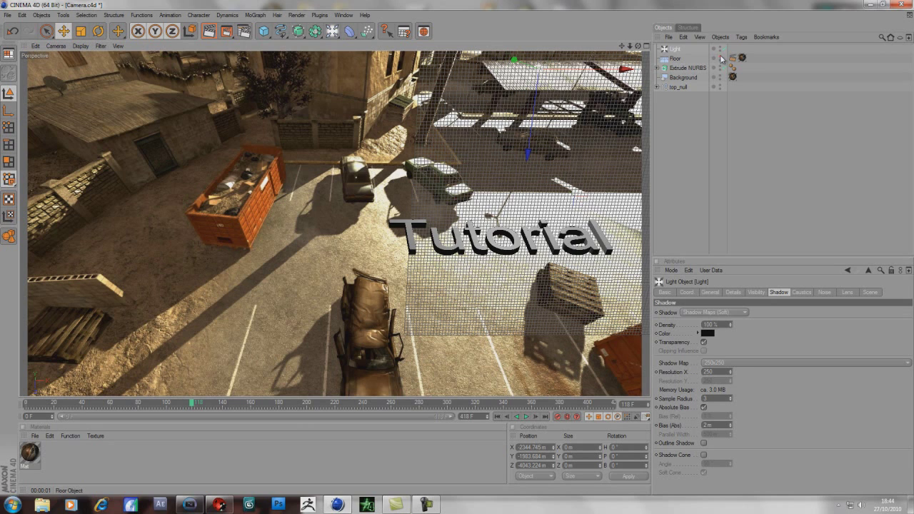
key("alt+r")
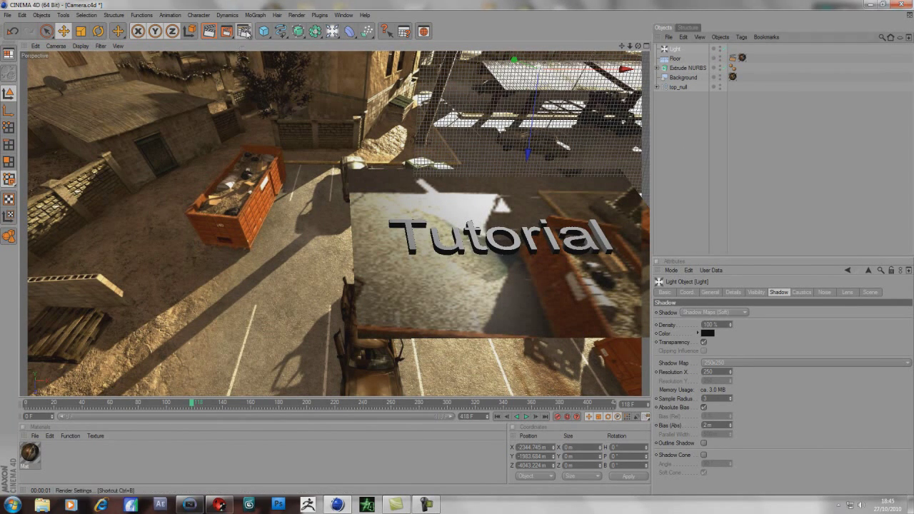
- Open the render settings and set the output frame rate to 30
left_click(244, 31)
left_click(96, 36)
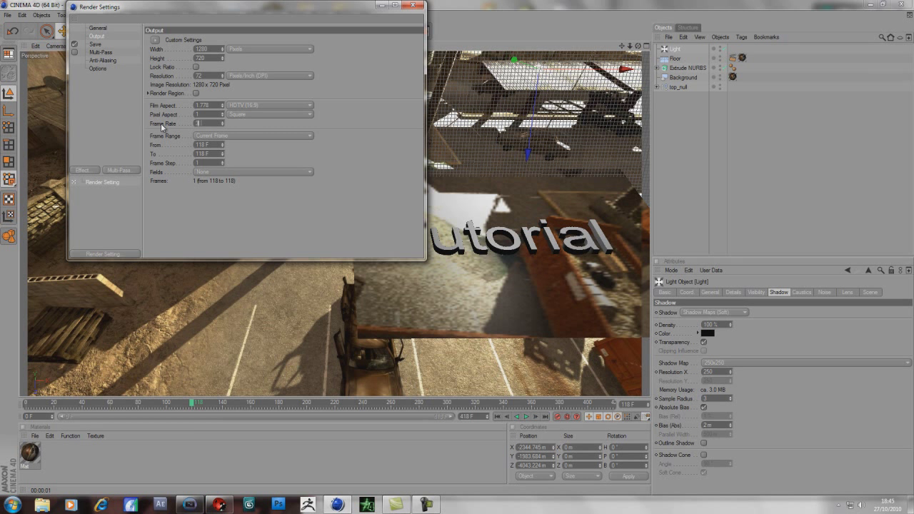
type("30")
key("Return")
- Set the output frame range to All Frames and show the render's Save settings
left_click(95, 44)
left_click(100, 52)
left_click(103, 59)
left_click(97, 37)
left_click(253, 136)
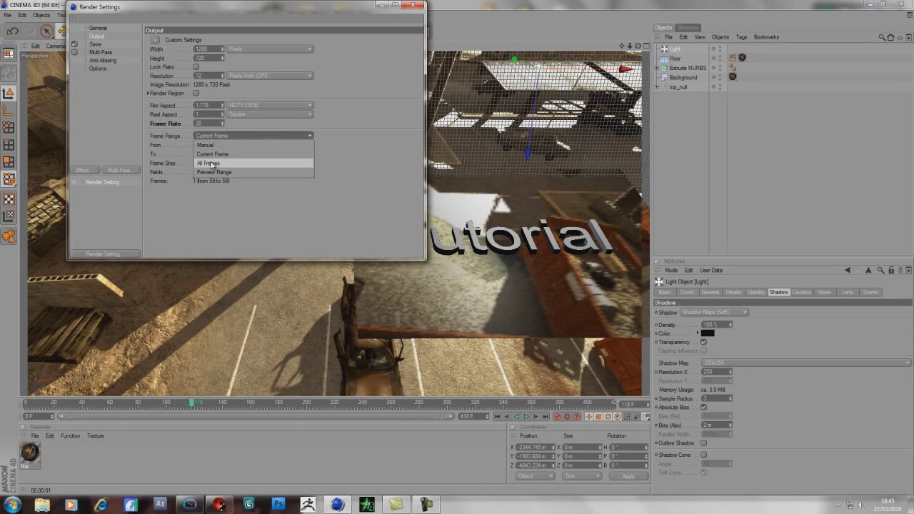
left_click(222, 145)
left_click(94, 45)
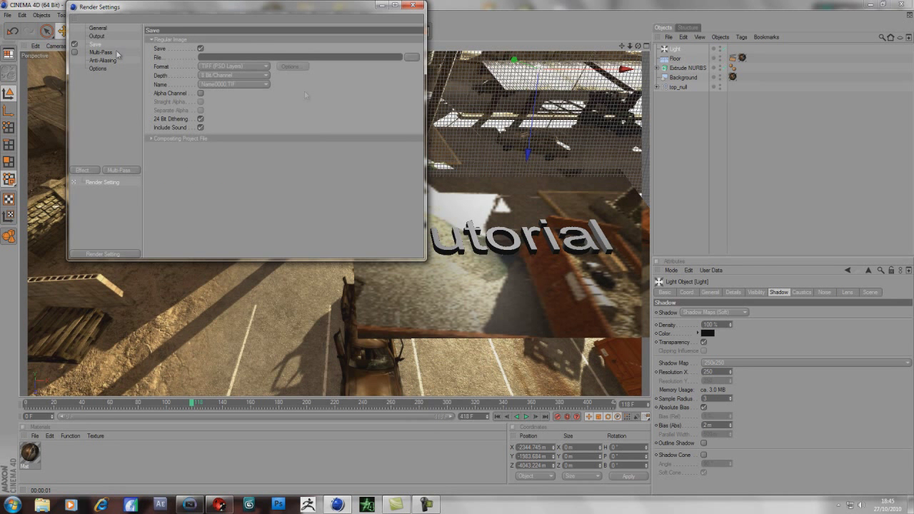
- Set the render's save format to QuickTime Movie with Animation compression at 30 frames per second and best quality
left_click(266, 66)
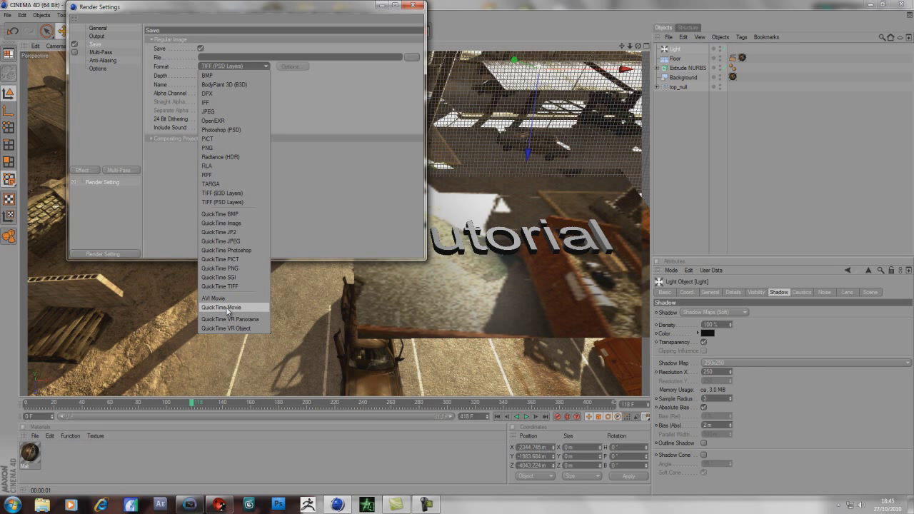
left_click(228, 308)
left_click(297, 69)
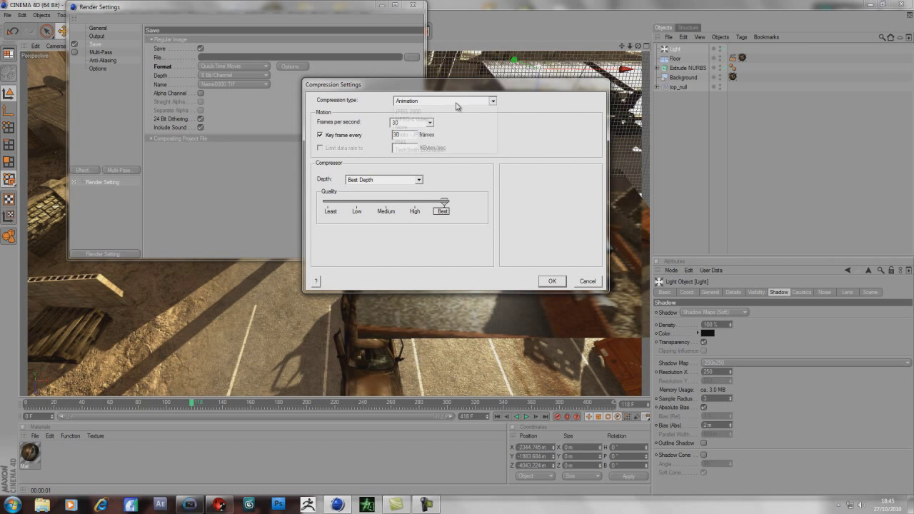
left_click(454, 101)
left_click(439, 111)
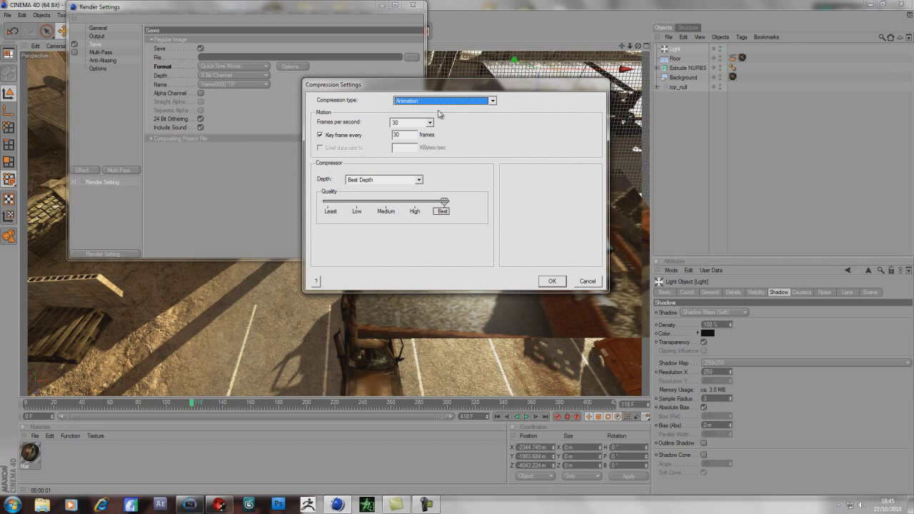
left_click(552, 281)
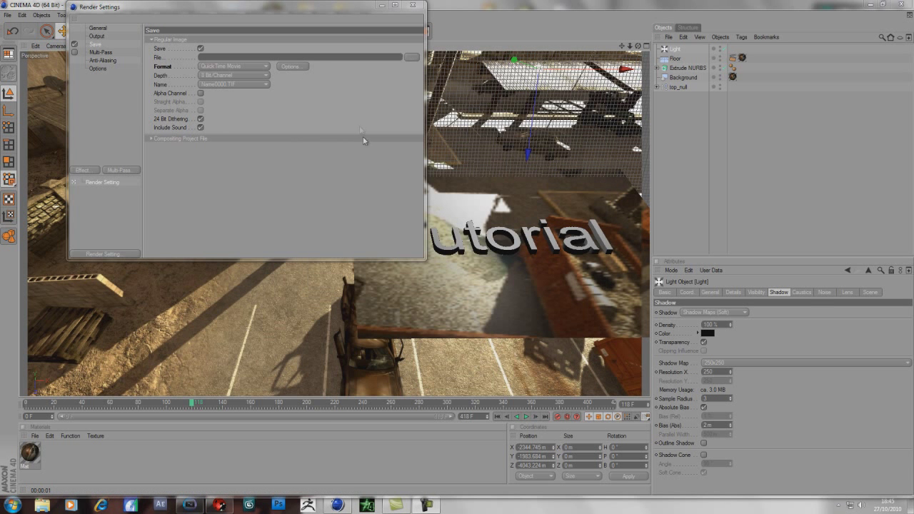
- Set the output file to C4D Final in the Motion Track Tut folder and render the animation to the Picture Viewer
left_click(413, 56)
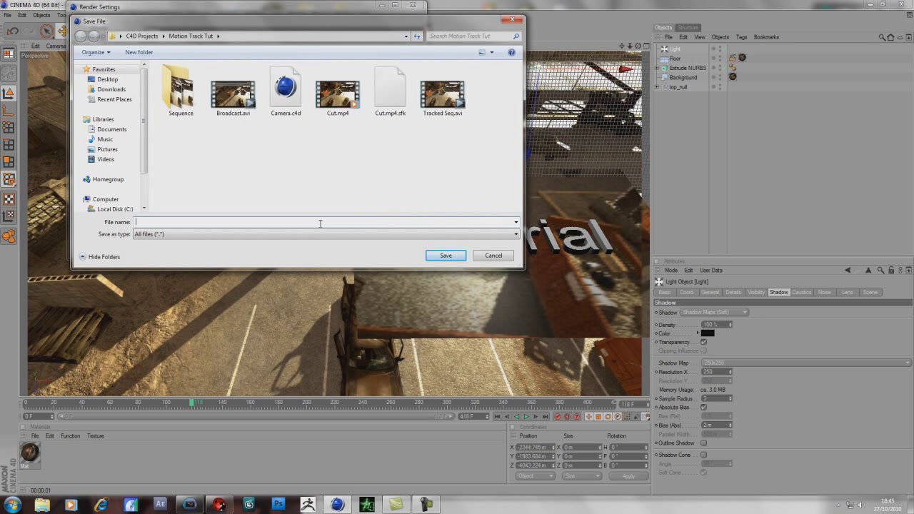
type("C4D Final")
key("Return")
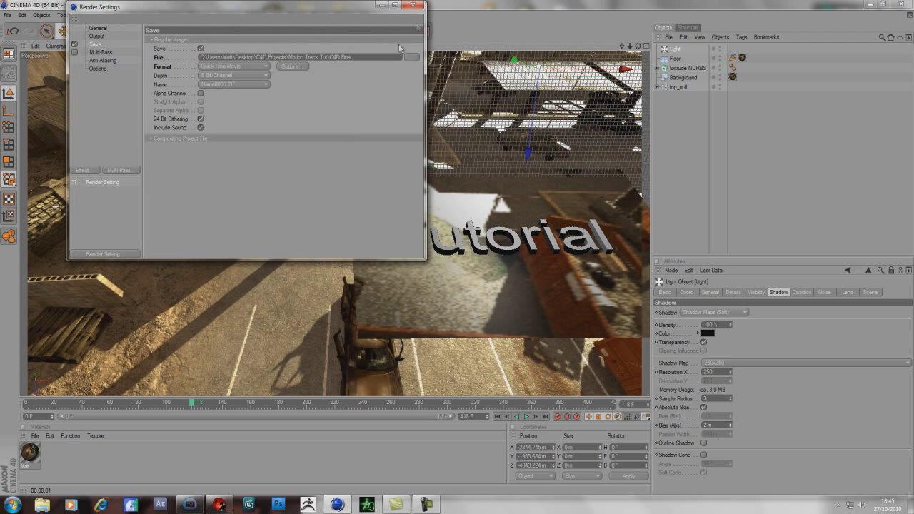
left_click(413, 5)
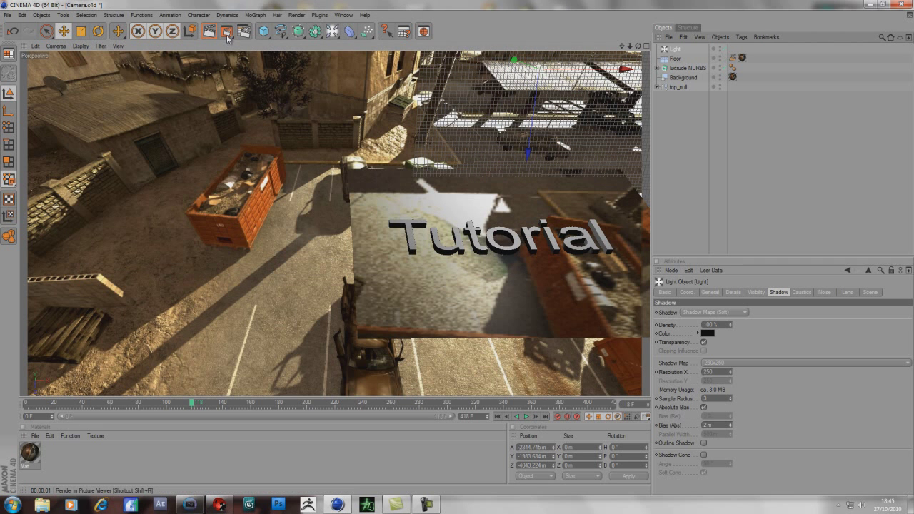
left_click(227, 32)
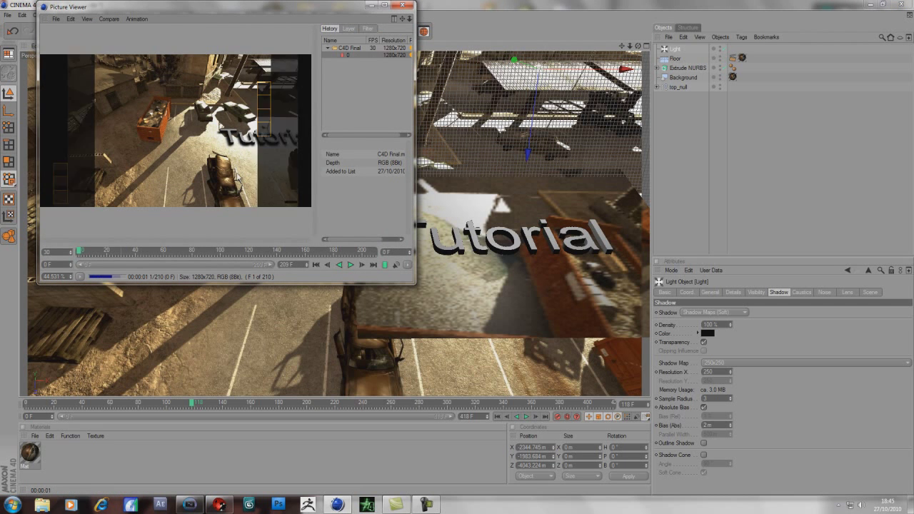
left_click(879, 501)
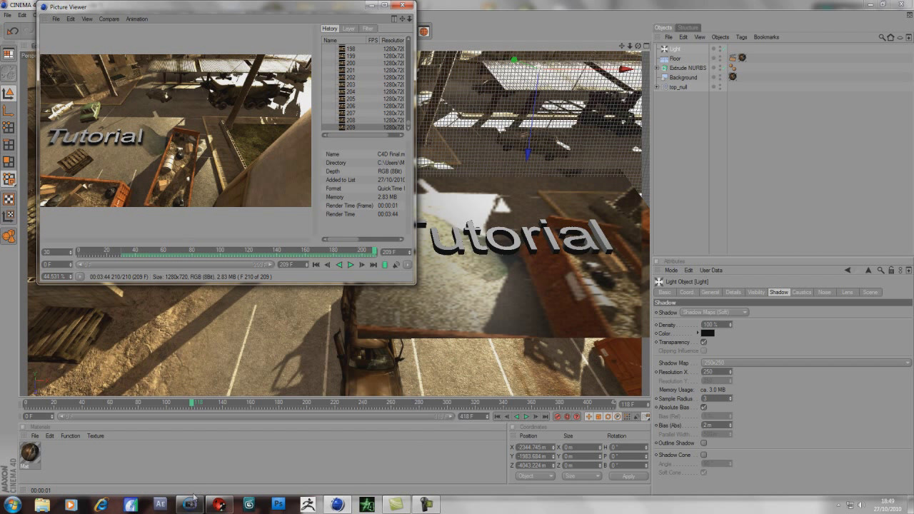
- Switch to Vegas Pro, refresh the Motion Track Tut file list and add C4D Final.mov to the video track after the existing clip
left_click(191, 502)
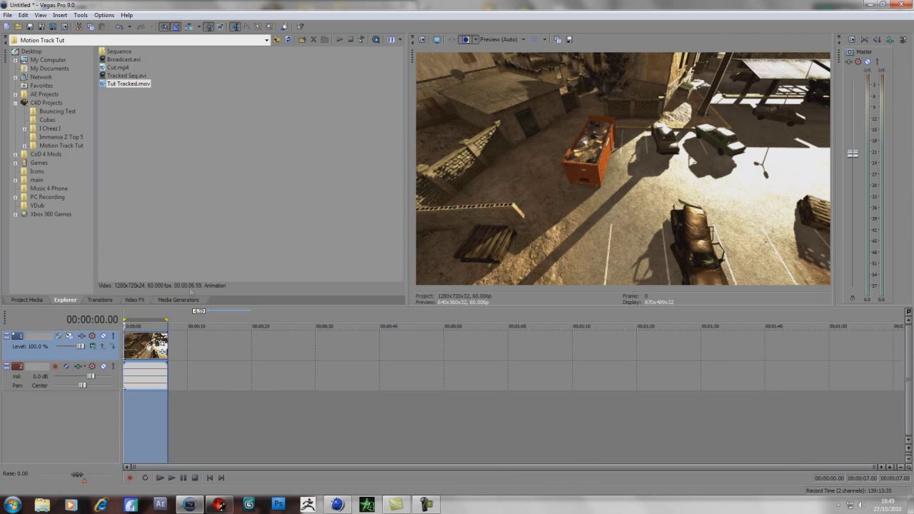
left_click(288, 40)
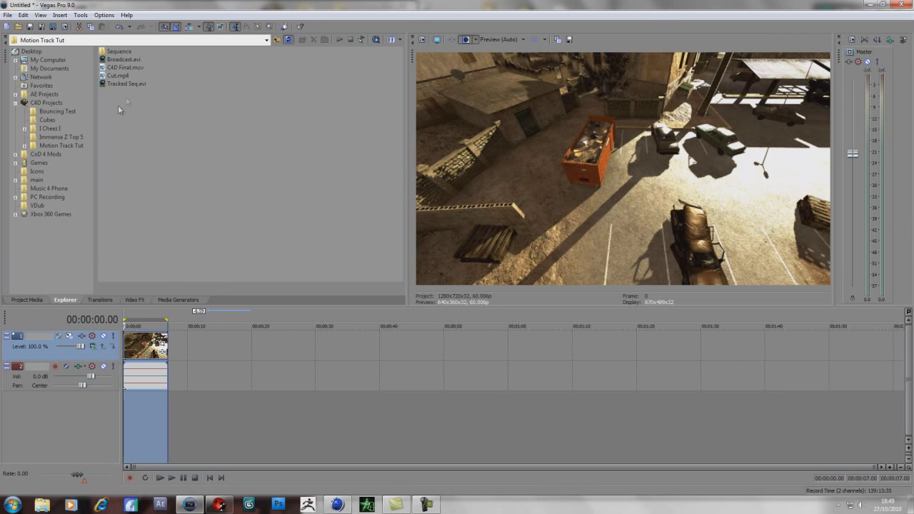
left_click(123, 68)
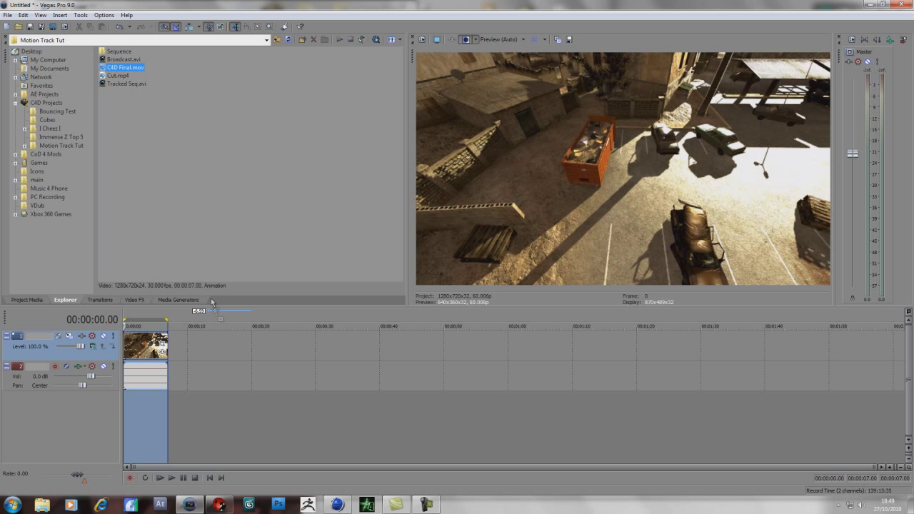
left_click_drag(217, 350, 216, 350)
left_click(215, 351)
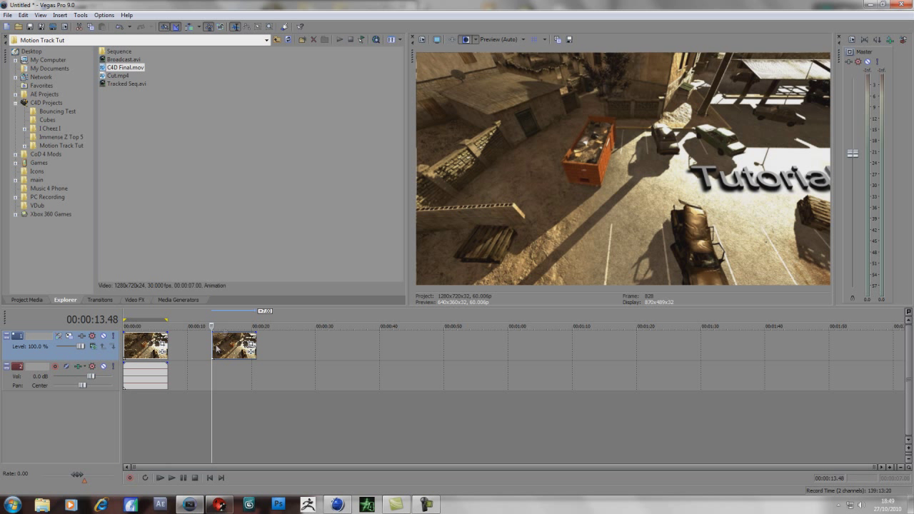
- Step through the rendered clip from its start and play it to check the text's tracking, pausing at about 18.57 seconds
key("Right")
key("Right")
key("Right")
key("Right")
key("Right")
key("Right")
key("Right")
key("Right")
key("Right")
key("Right")
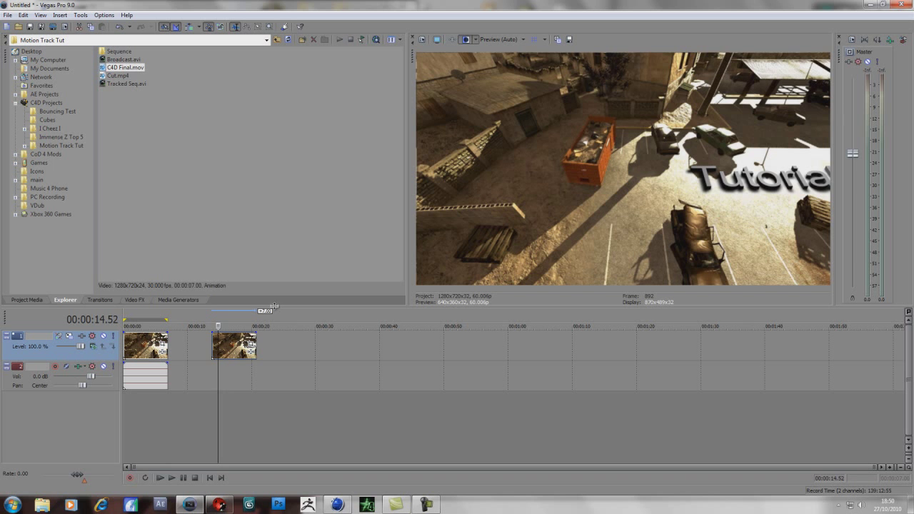
key("Right")
key("Right")
key("Right")
key("Right")
key("Right")
key("Right")
key("Right")
key("Right")
key("Right")
key("Right")
key("Right")
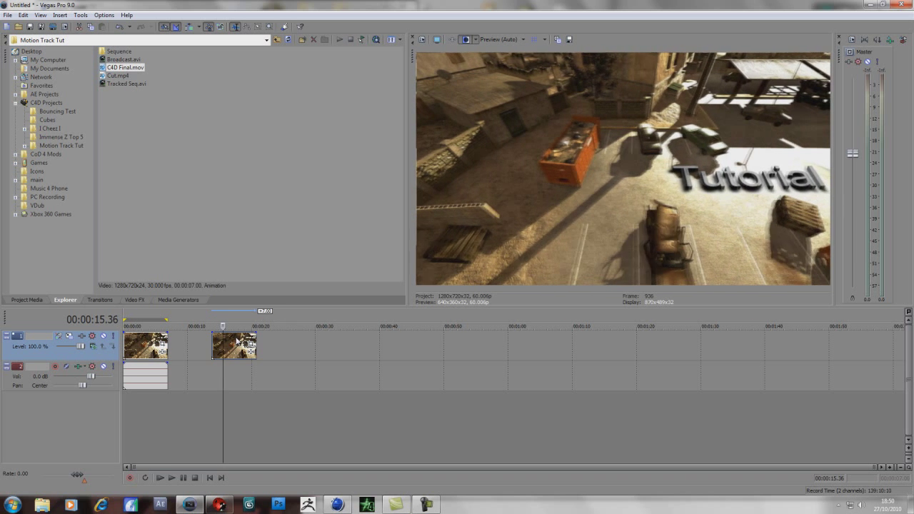
key("Right")
key("Right")
key("Right")
key("space")
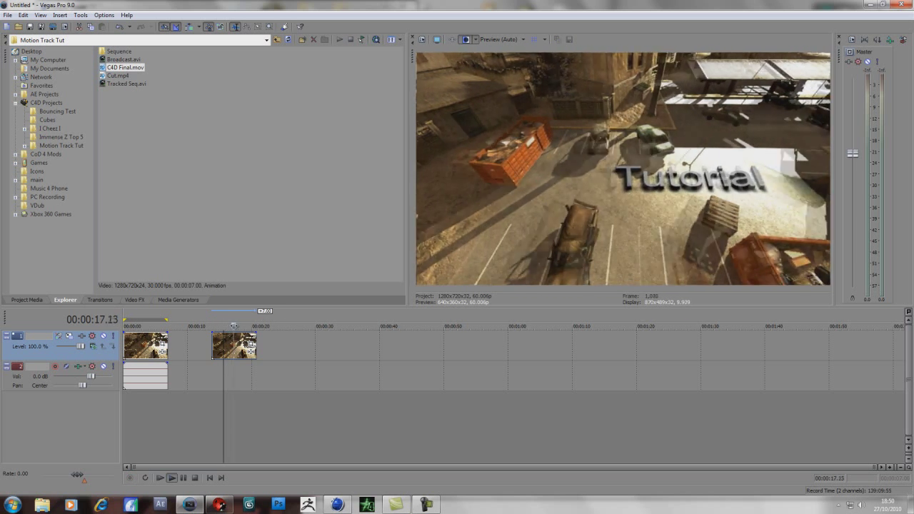
key("Return")
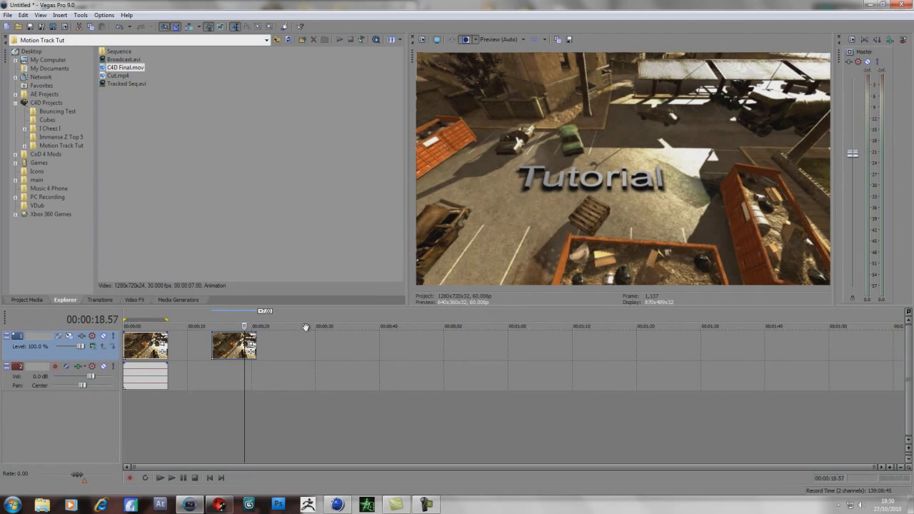
- Step backward and forward between about 17 and 18 seconds to examine the 3D text and its shadow in the footage
key("Left")
key("Left")
key("Left")
key("Left")
key("Left")
key("Left")
key("Left")
key("Left")
key("Left")
key("Left")
key("Left")
key("Left")
key("Left")
key("Left")
key("Left")
key("Left")
key("Left")
key("Left")
key("Left")
key("Left")
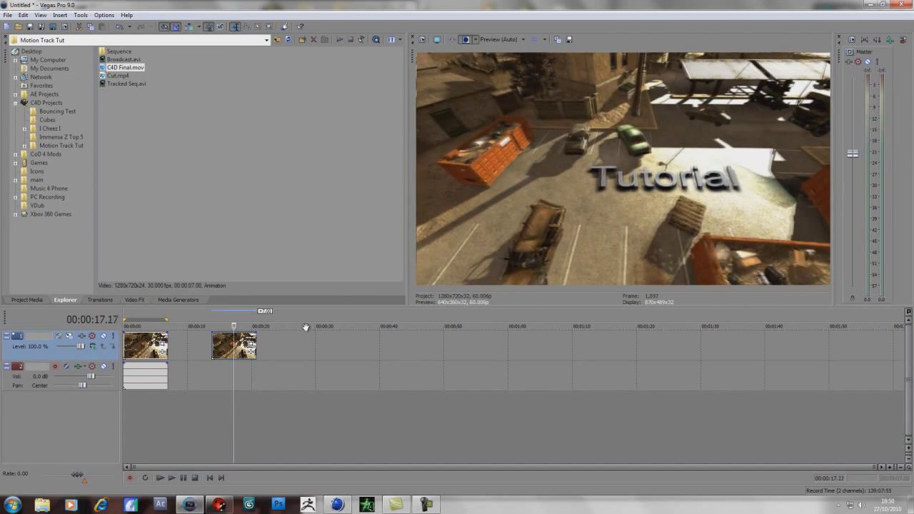
key("Right")
key("Right")
key("Right")
key("Right")
key("Right")
key("Right")
key("Right")
key("Right")
key("Right")
key("Right")
key("Right")
key("Right")
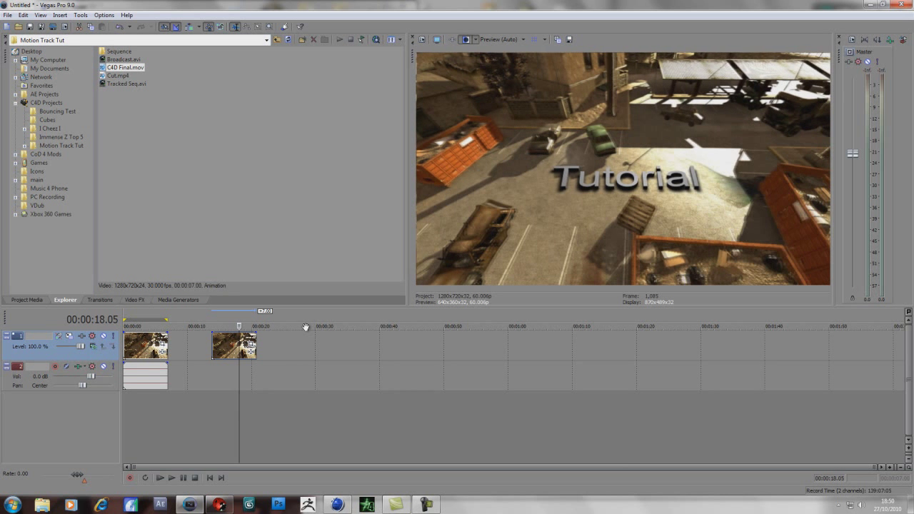
key("Left")
key("Left")
key("Left")
key("Left")
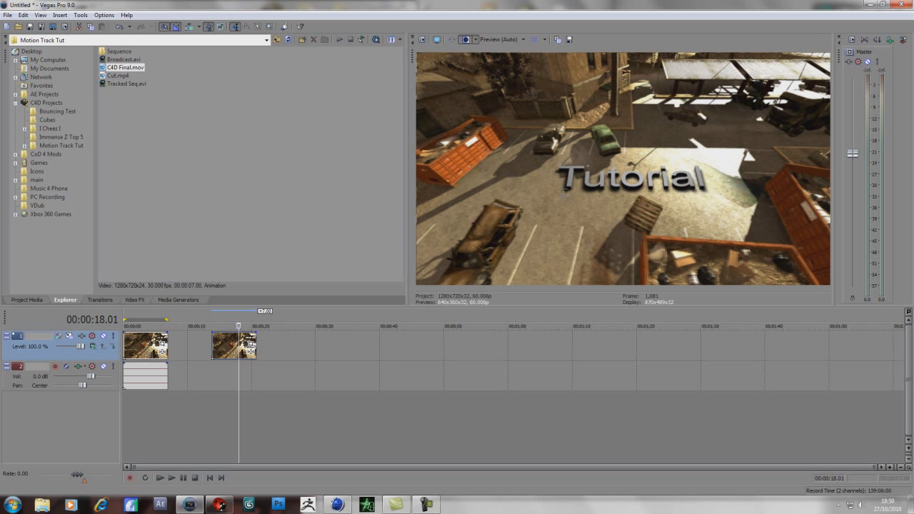
- Set the loop region to the length of the rendered C4D Final clip
double_click(225, 344)
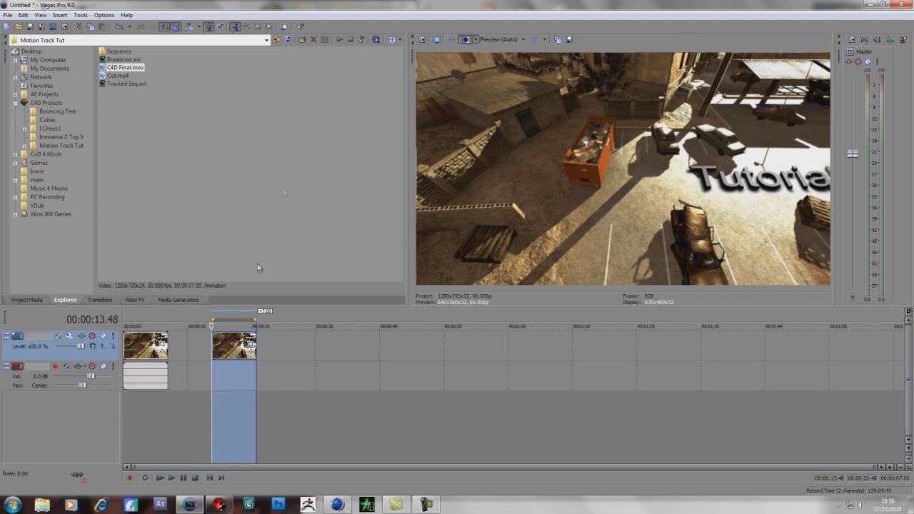
- Try setting up a Render As of the loop region as C4D Final.mp4 in MainConcept AVC/AAC format in the Motion Track Tut folder
left_click(55, 27)
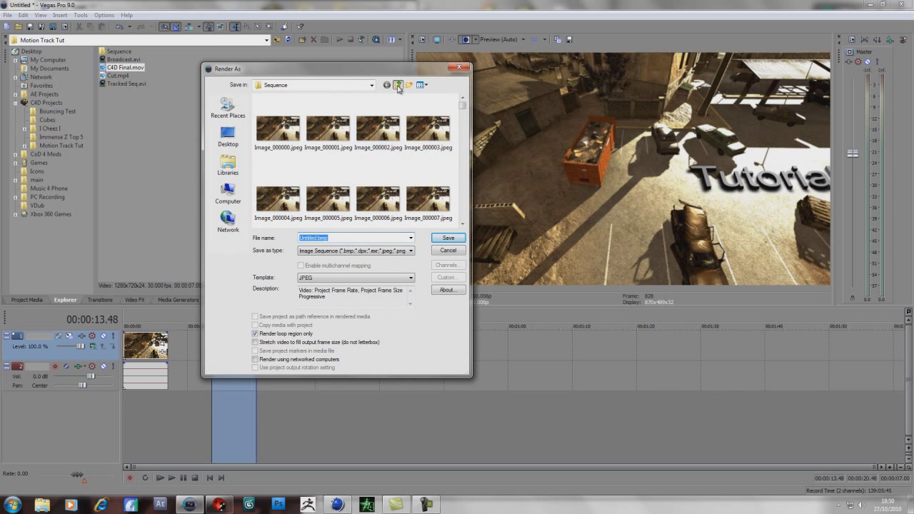
left_click(398, 85)
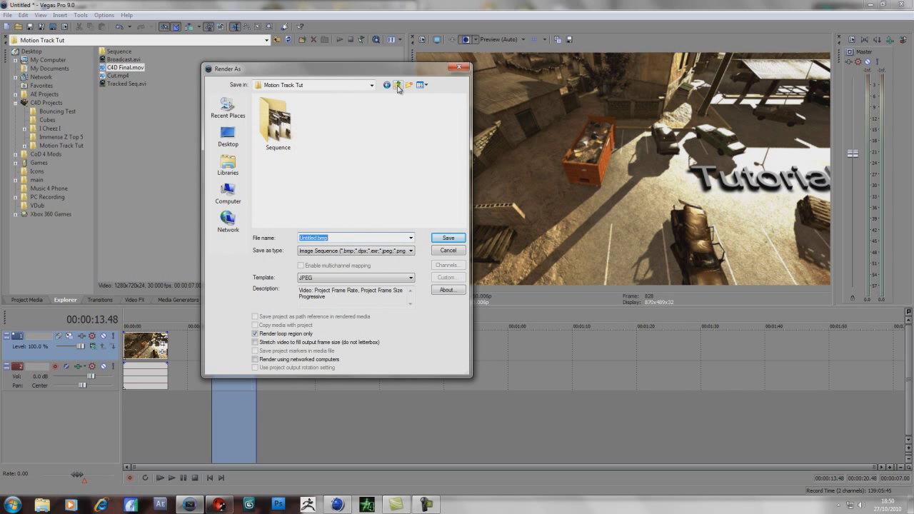
left_click(365, 251)
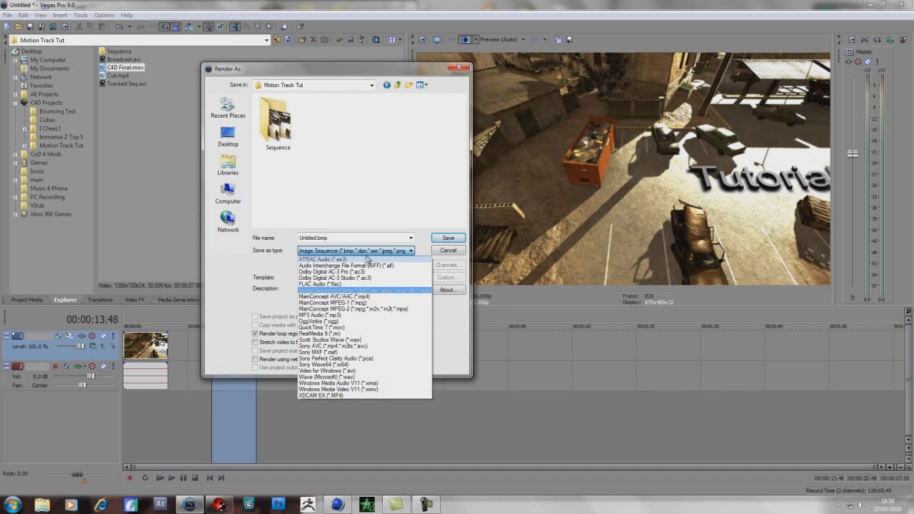
left_click(372, 327)
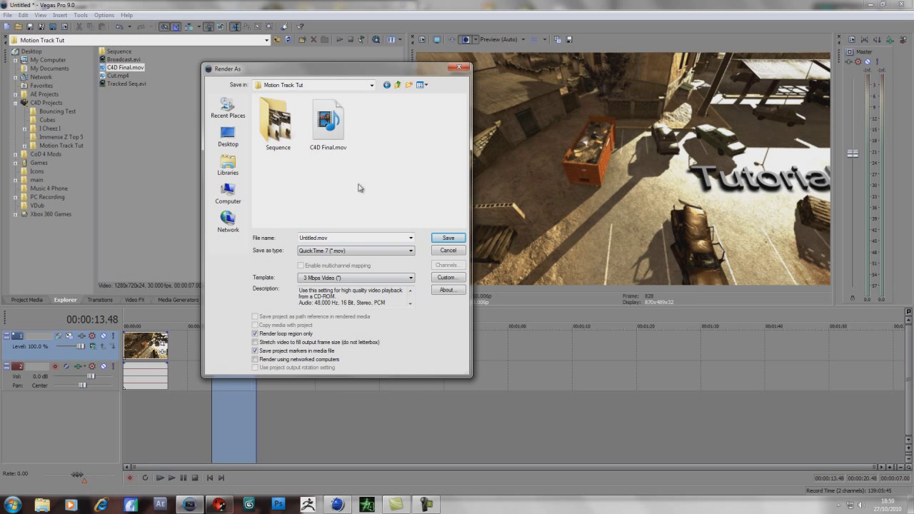
left_click(326, 136)
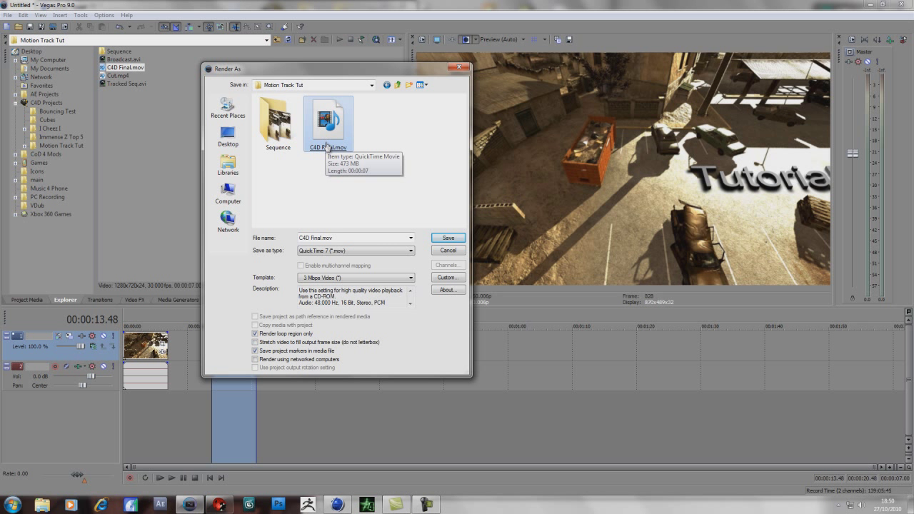
left_click(356, 251)
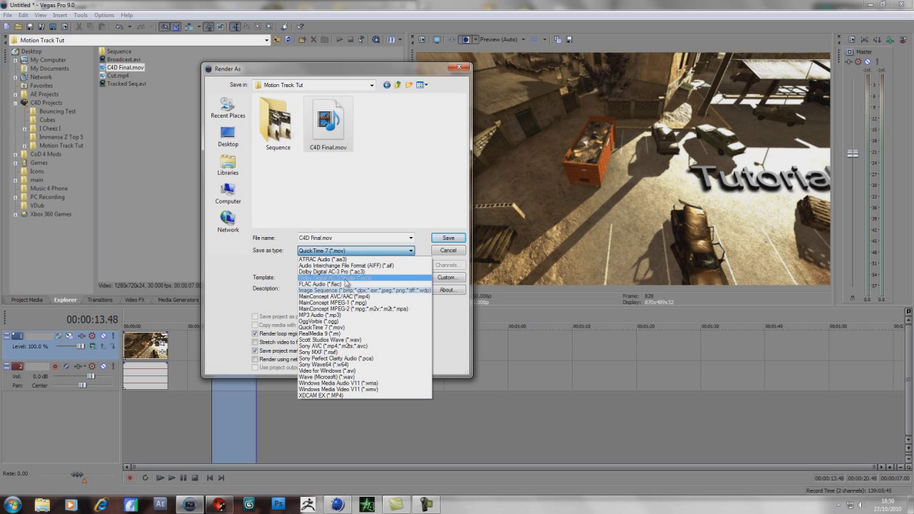
left_click(356, 297)
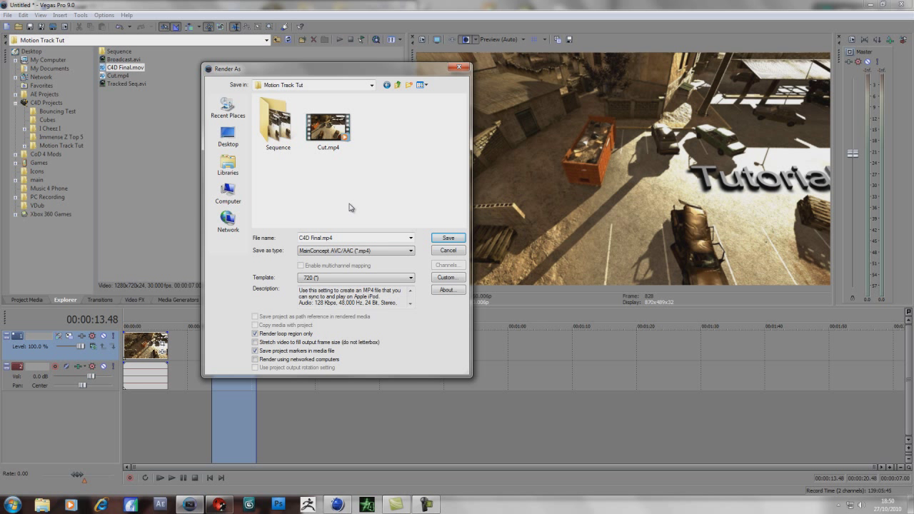
left_click(459, 68)
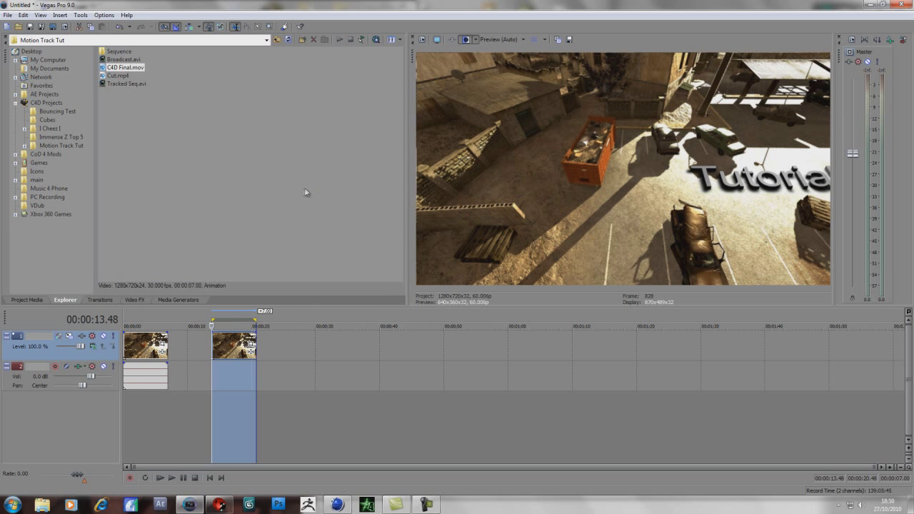